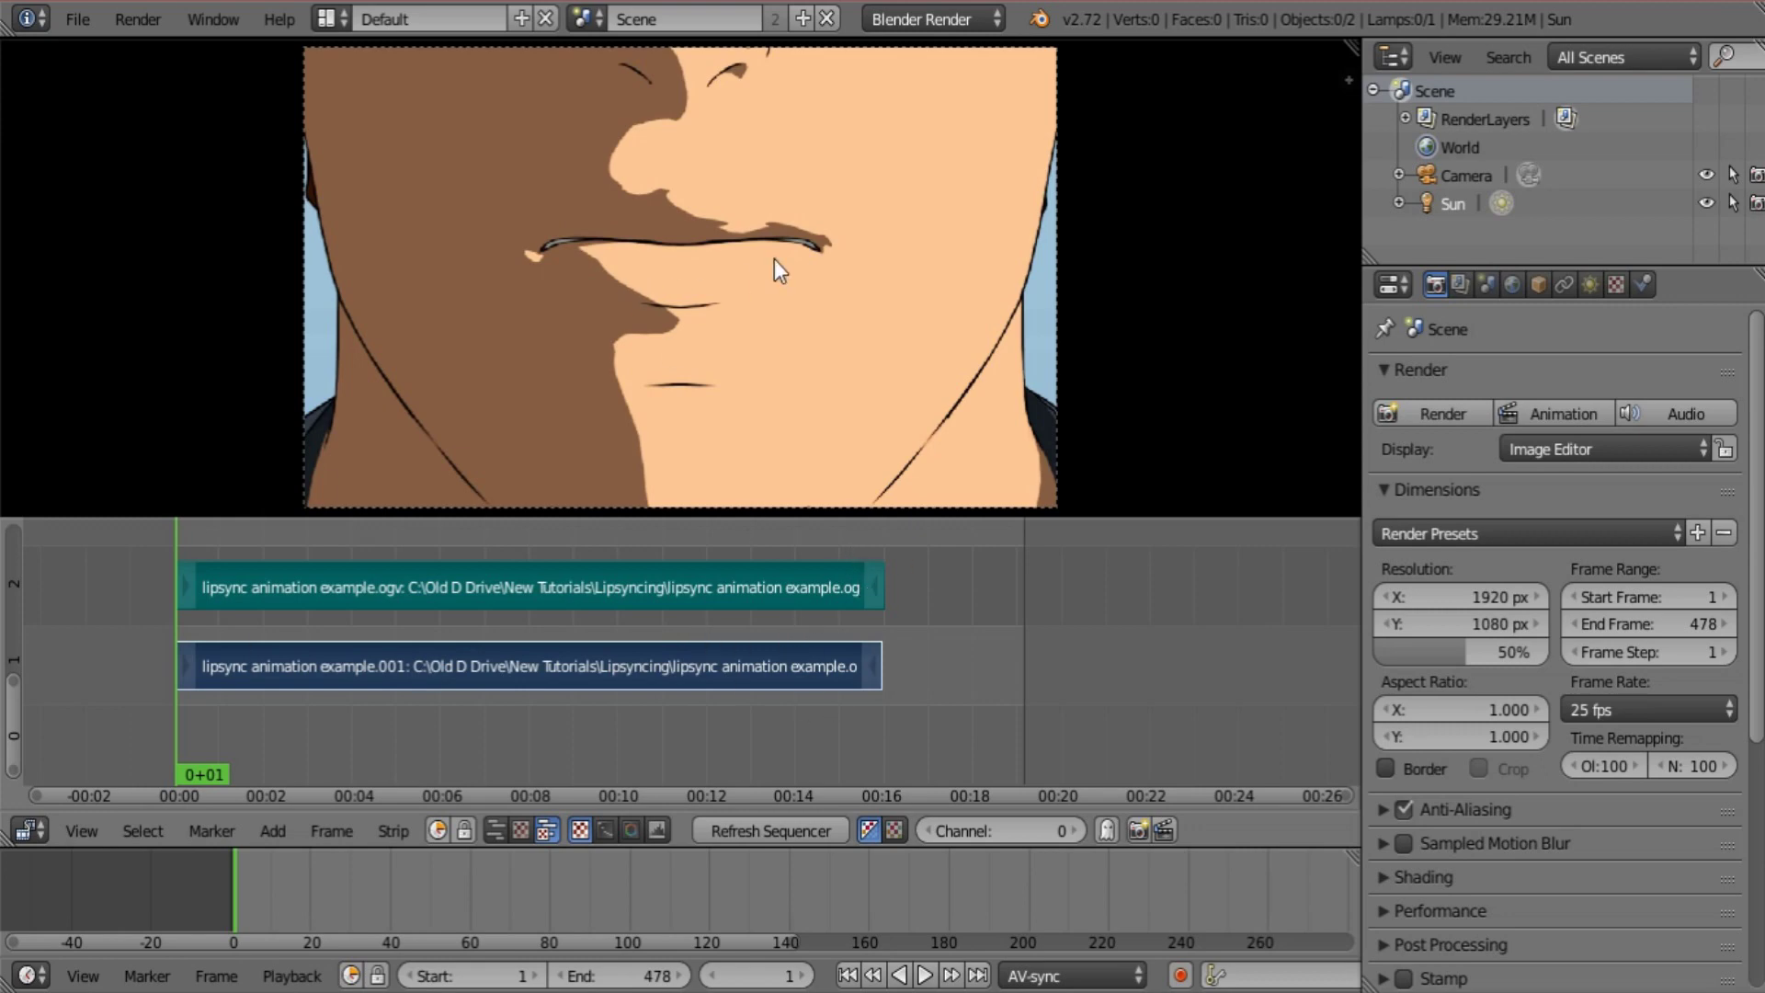
Set the scene's frame rate to 30 fps
{"action": "left_click_drag", "start_coordinate": [296, 531], "coordinate": [598, 587]}
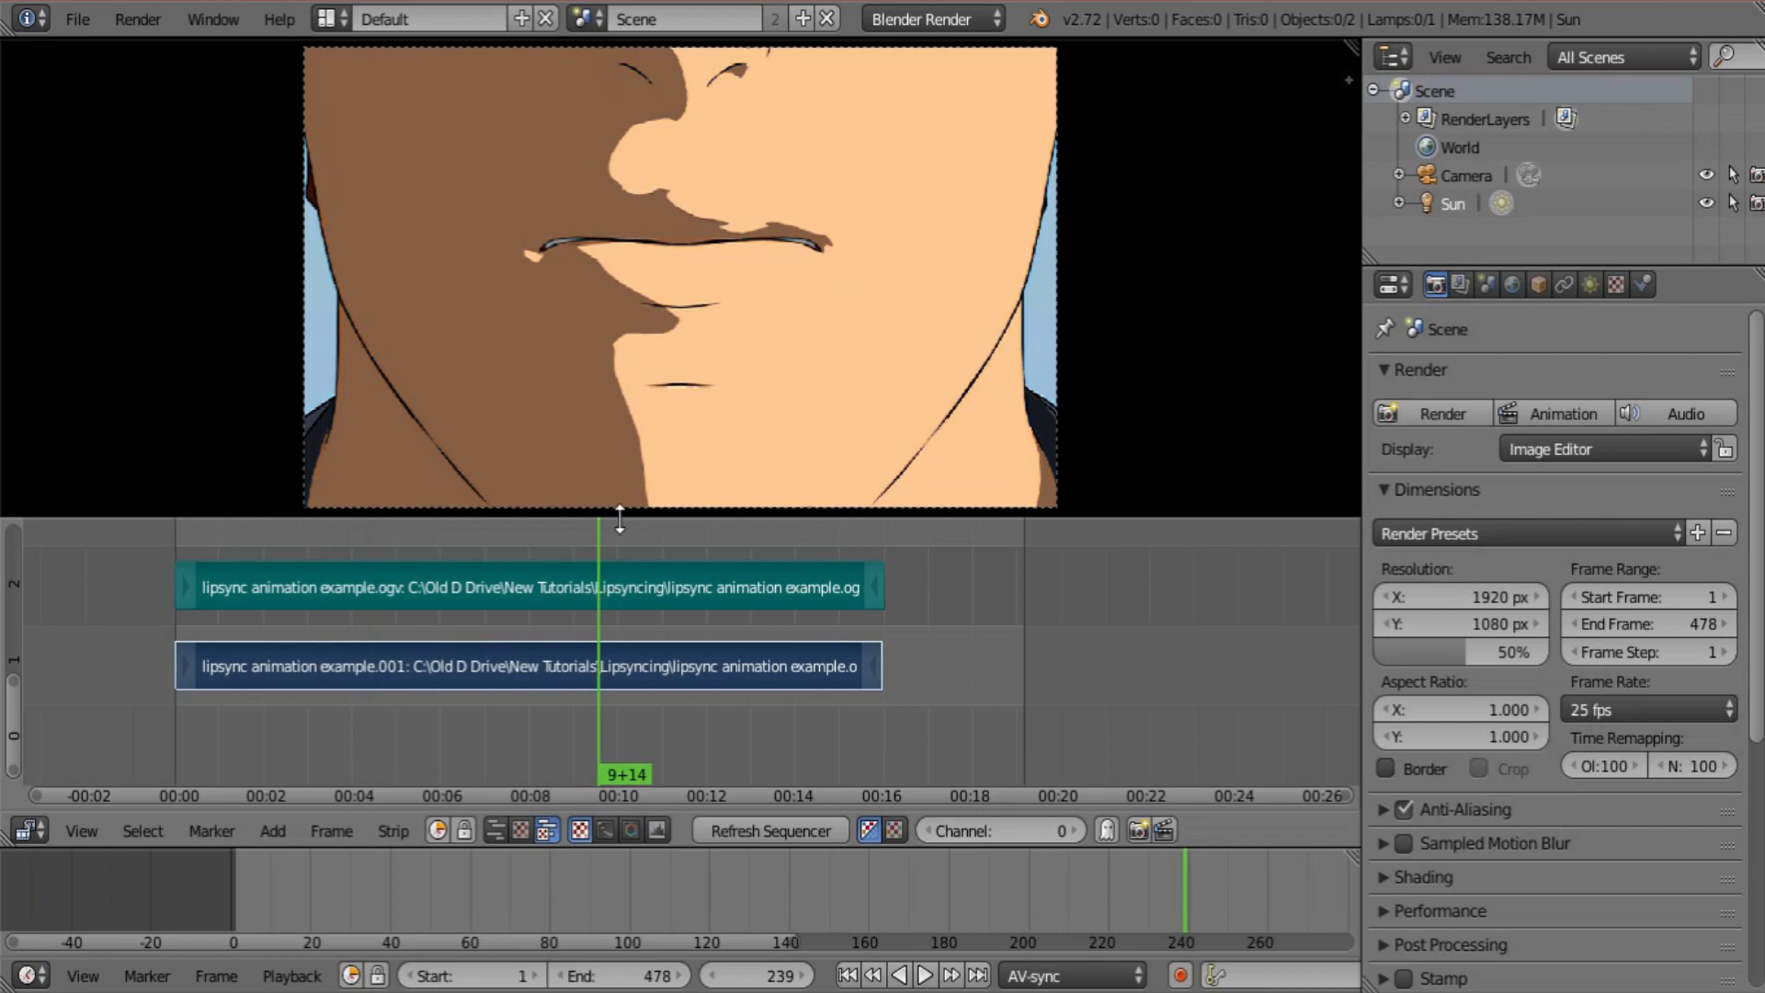
{"action": "left_click", "coordinate": [1668, 703]}
{"action": "left_click", "coordinate": [1672, 858]}
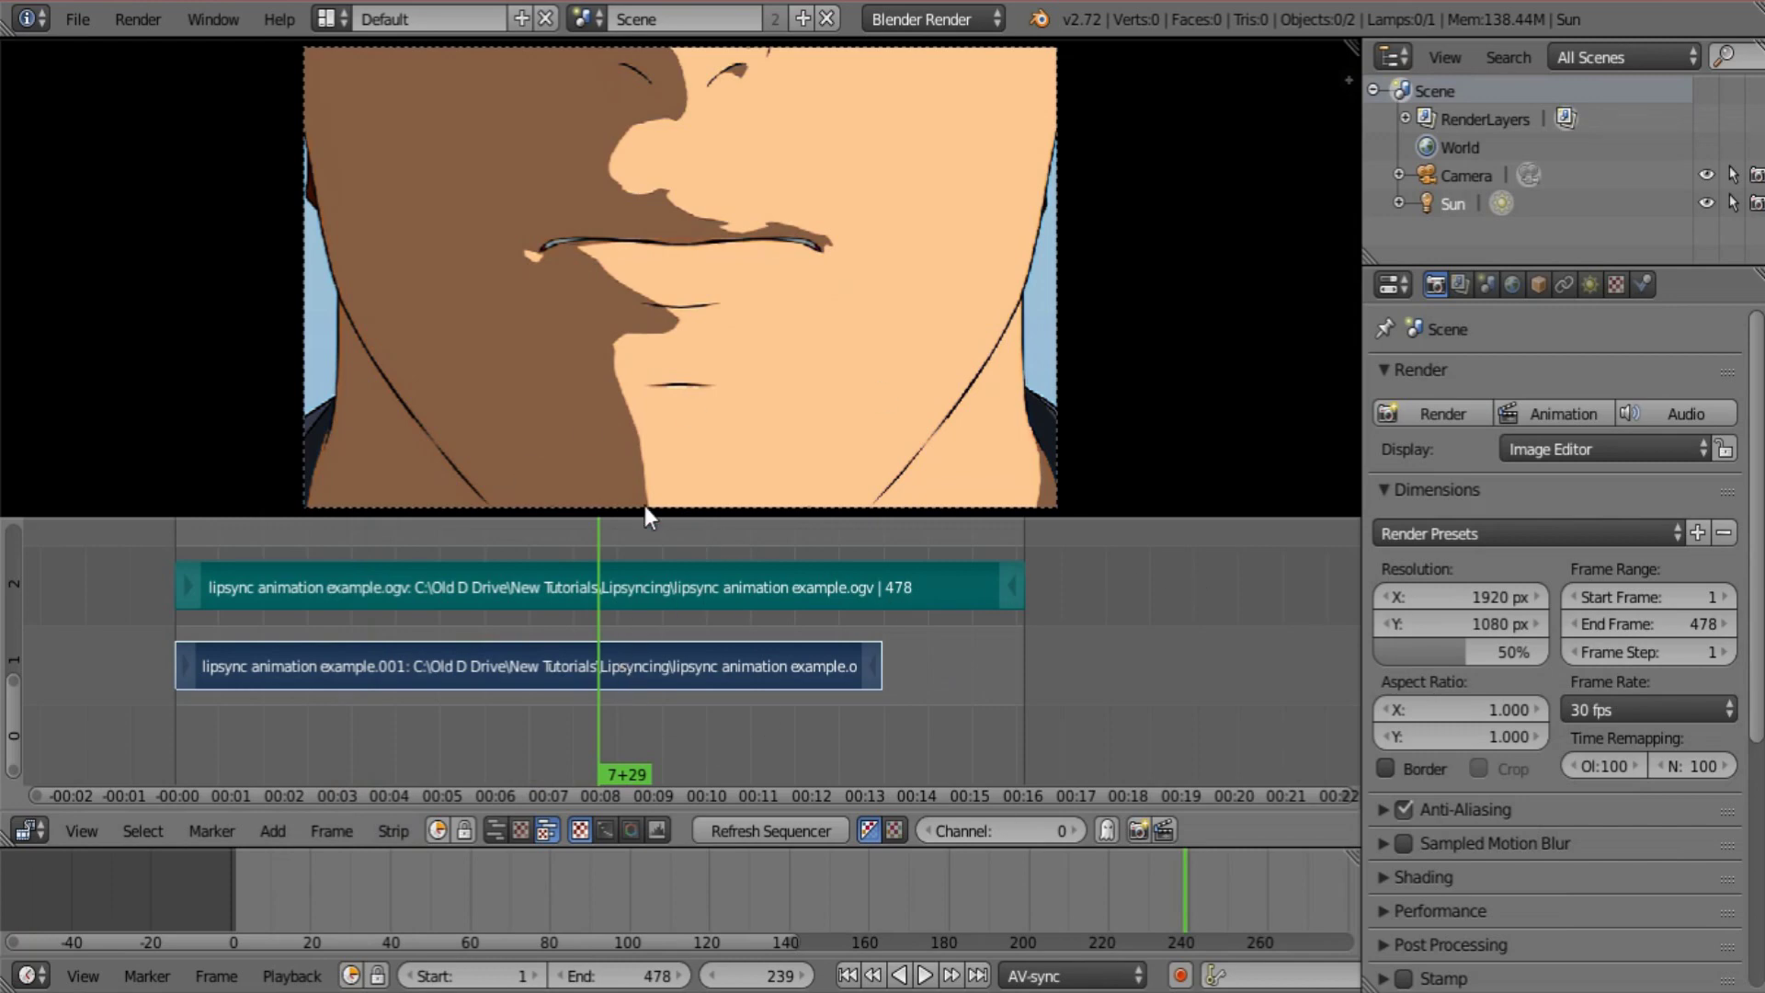
Play the sequence from frame 1 to check the sync, then stop and return to the first frame
{"action": "left_click", "coordinate": [849, 978]}
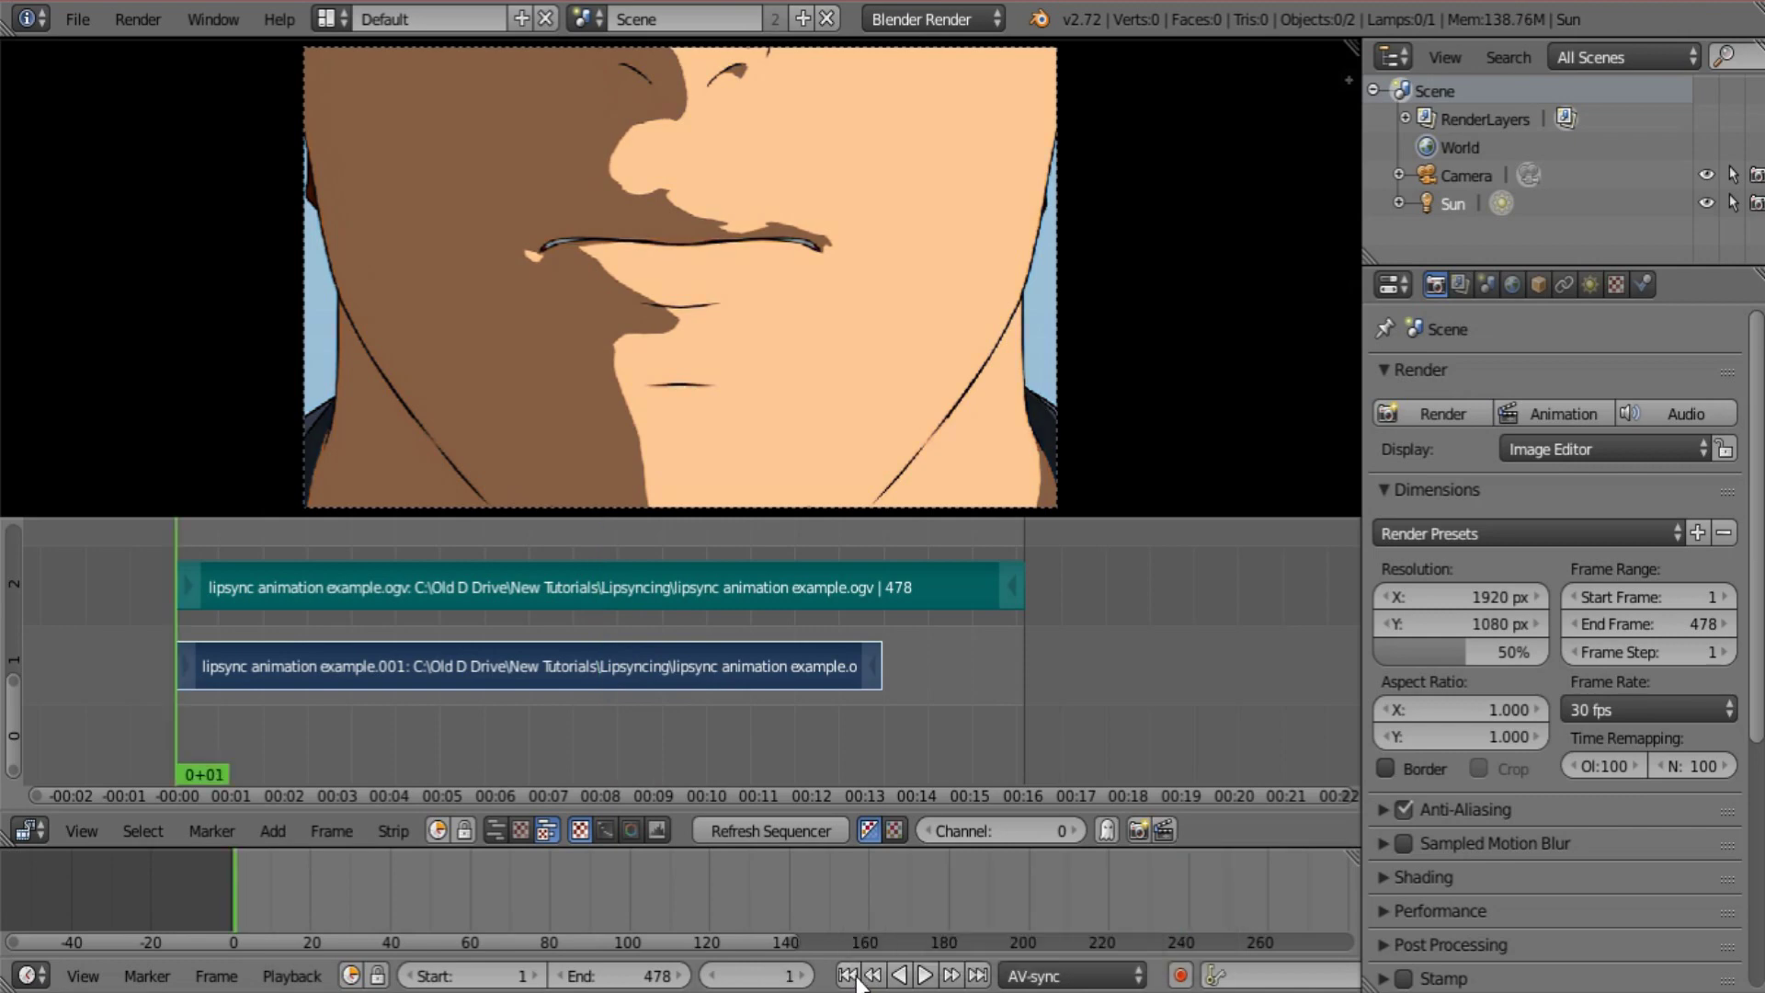
{"action": "left_click", "coordinate": [925, 975]}
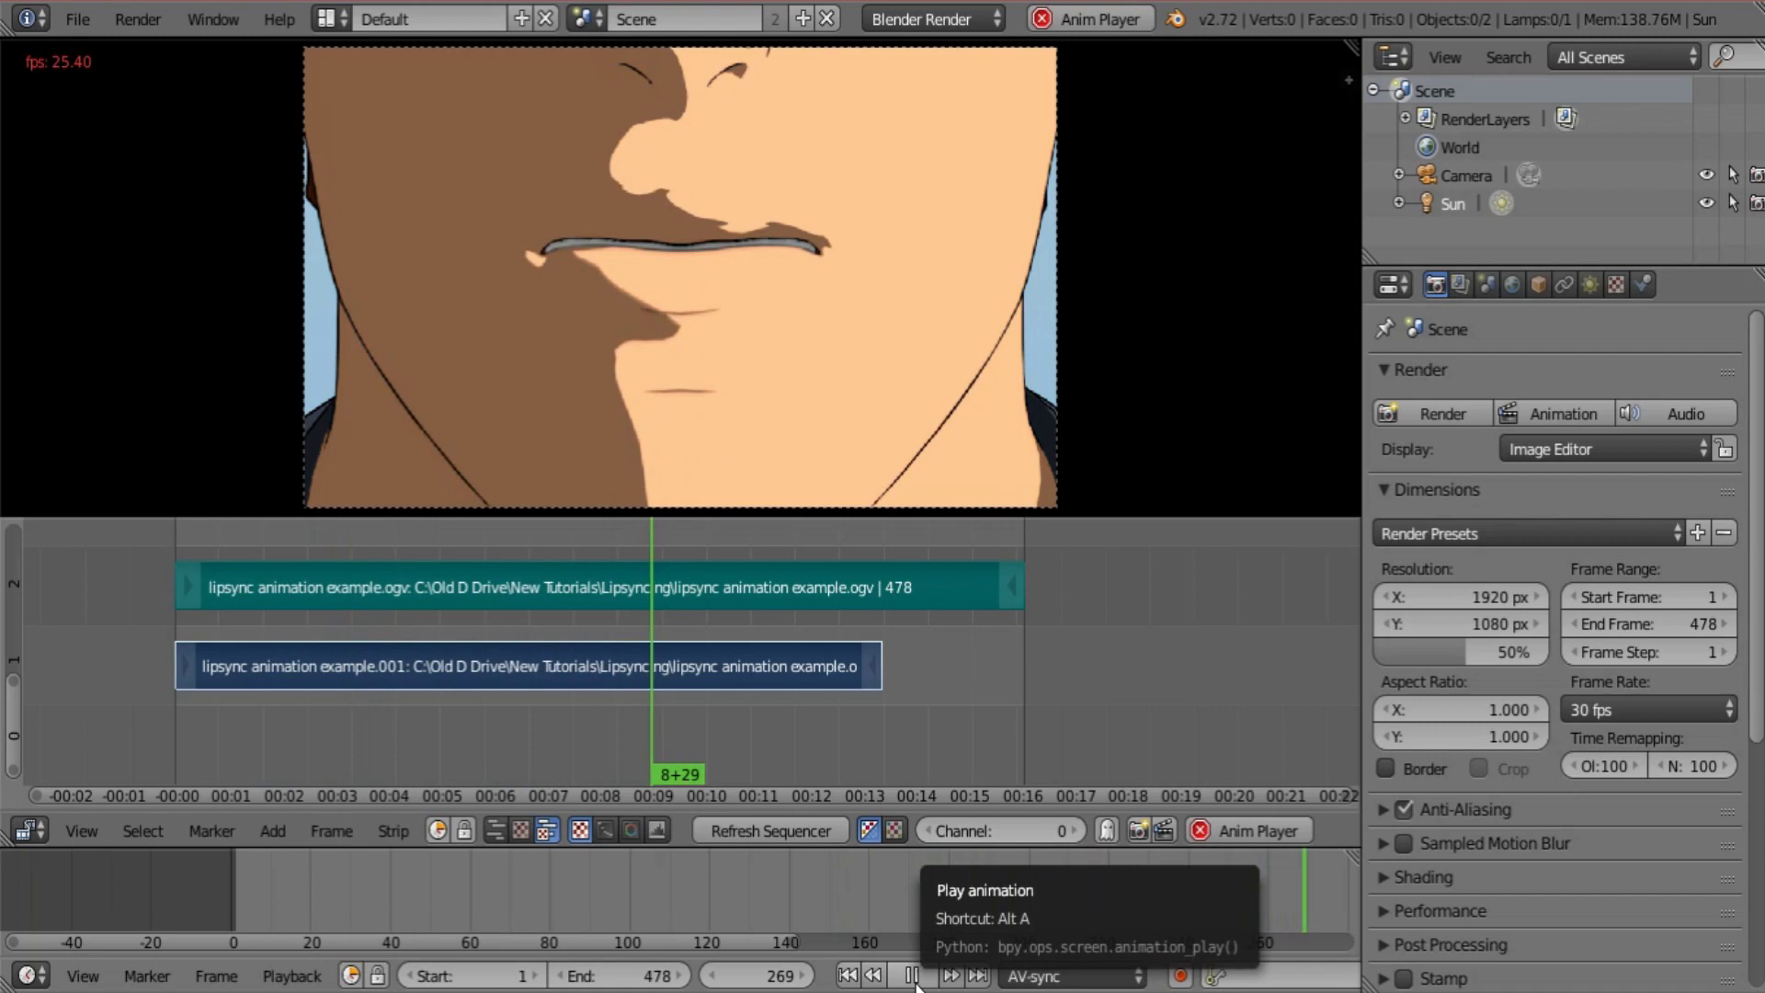
{"action": "left_click", "coordinate": [912, 976]}
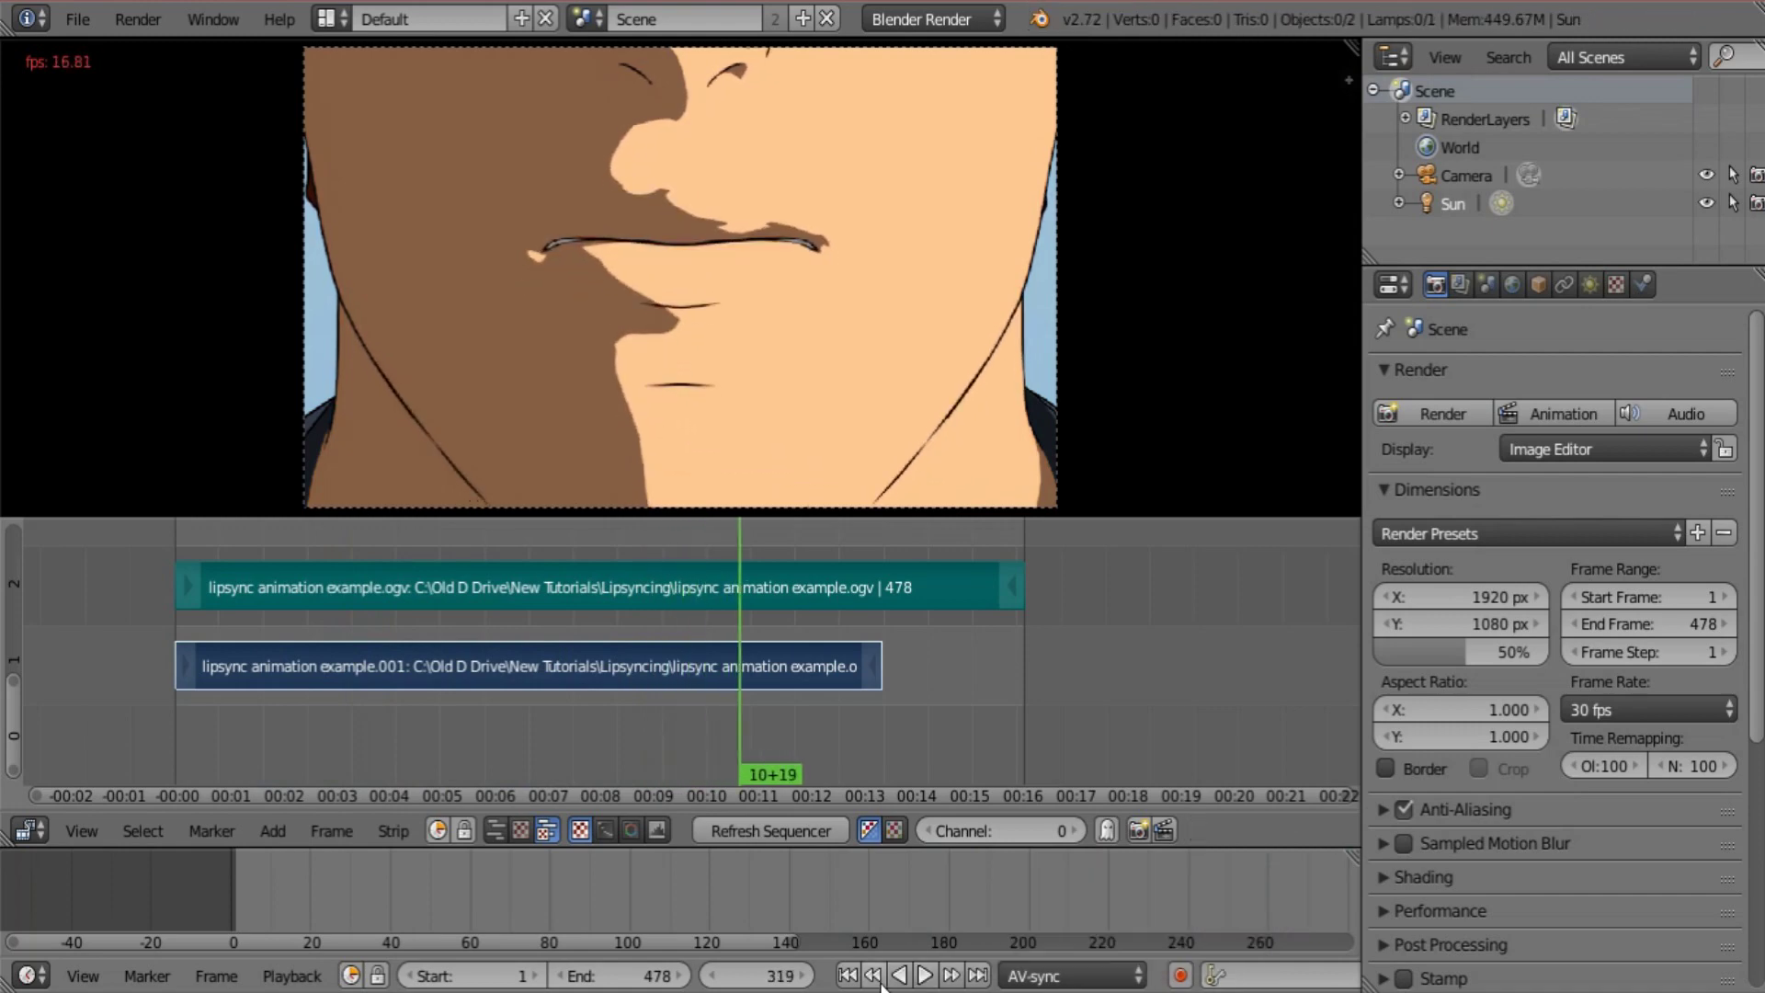
{"action": "left_click", "coordinate": [847, 975]}
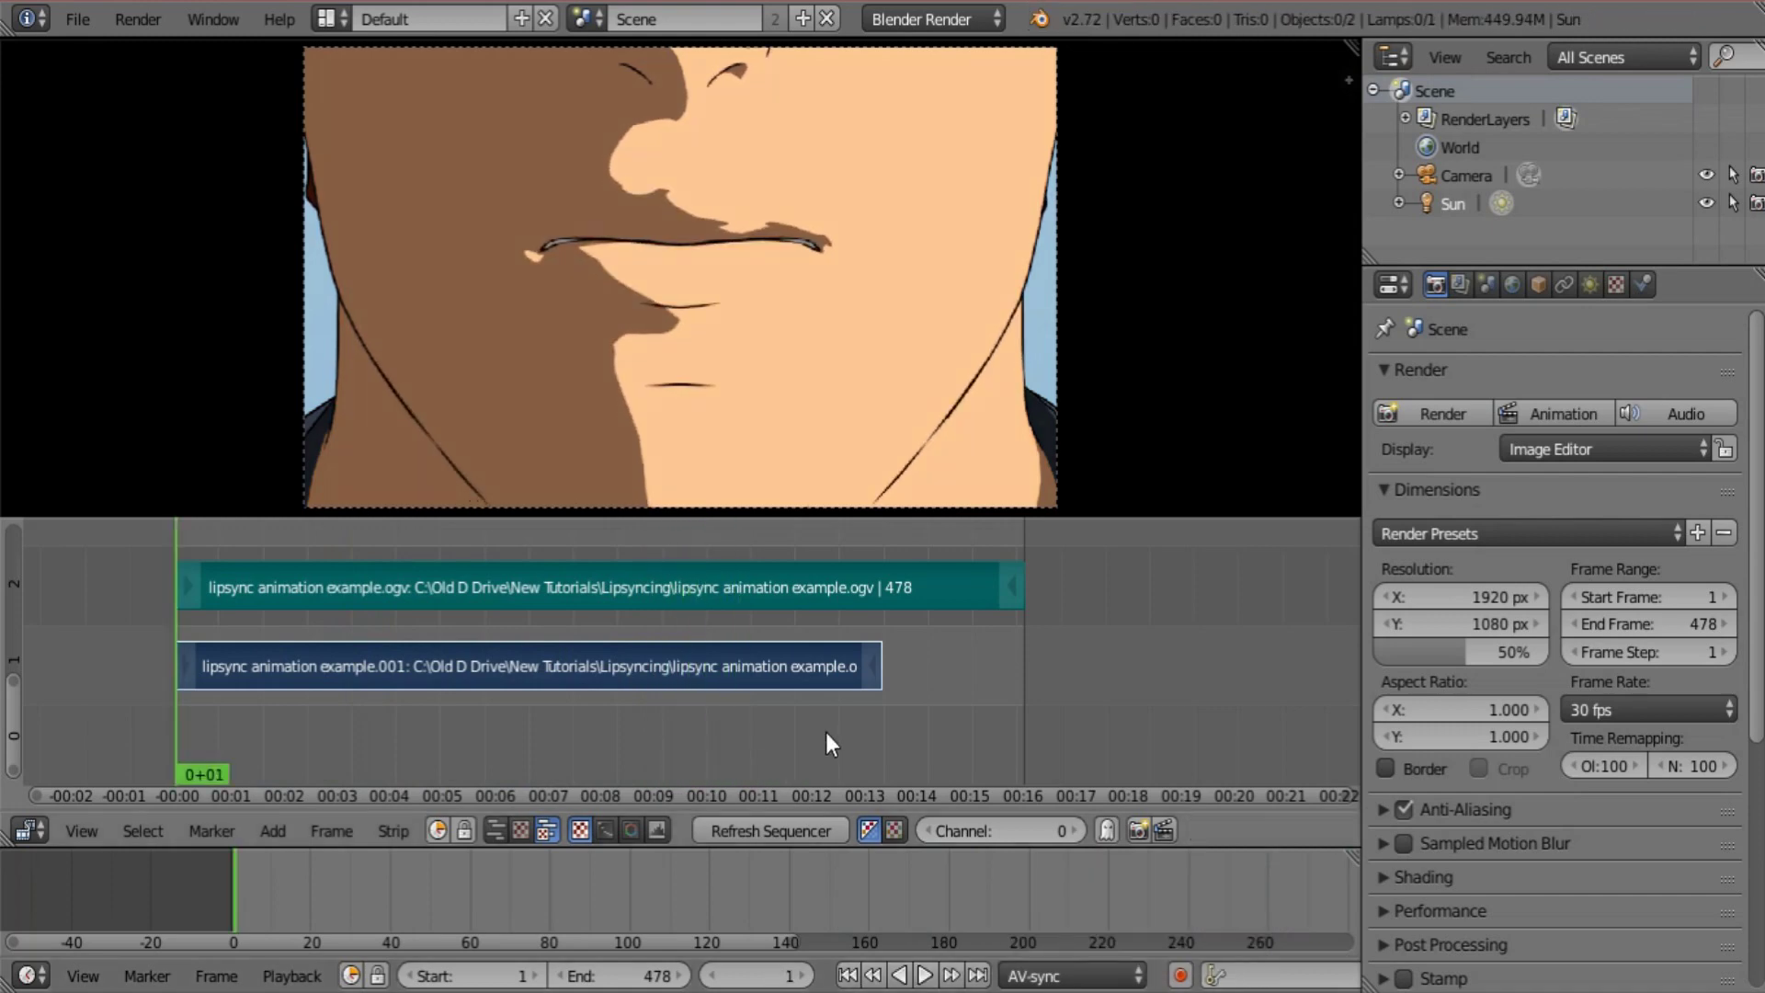
Extend the end of the movie strip to frame 478, matching the sound strip's end
{"action": "right_click", "coordinate": [873, 667]}
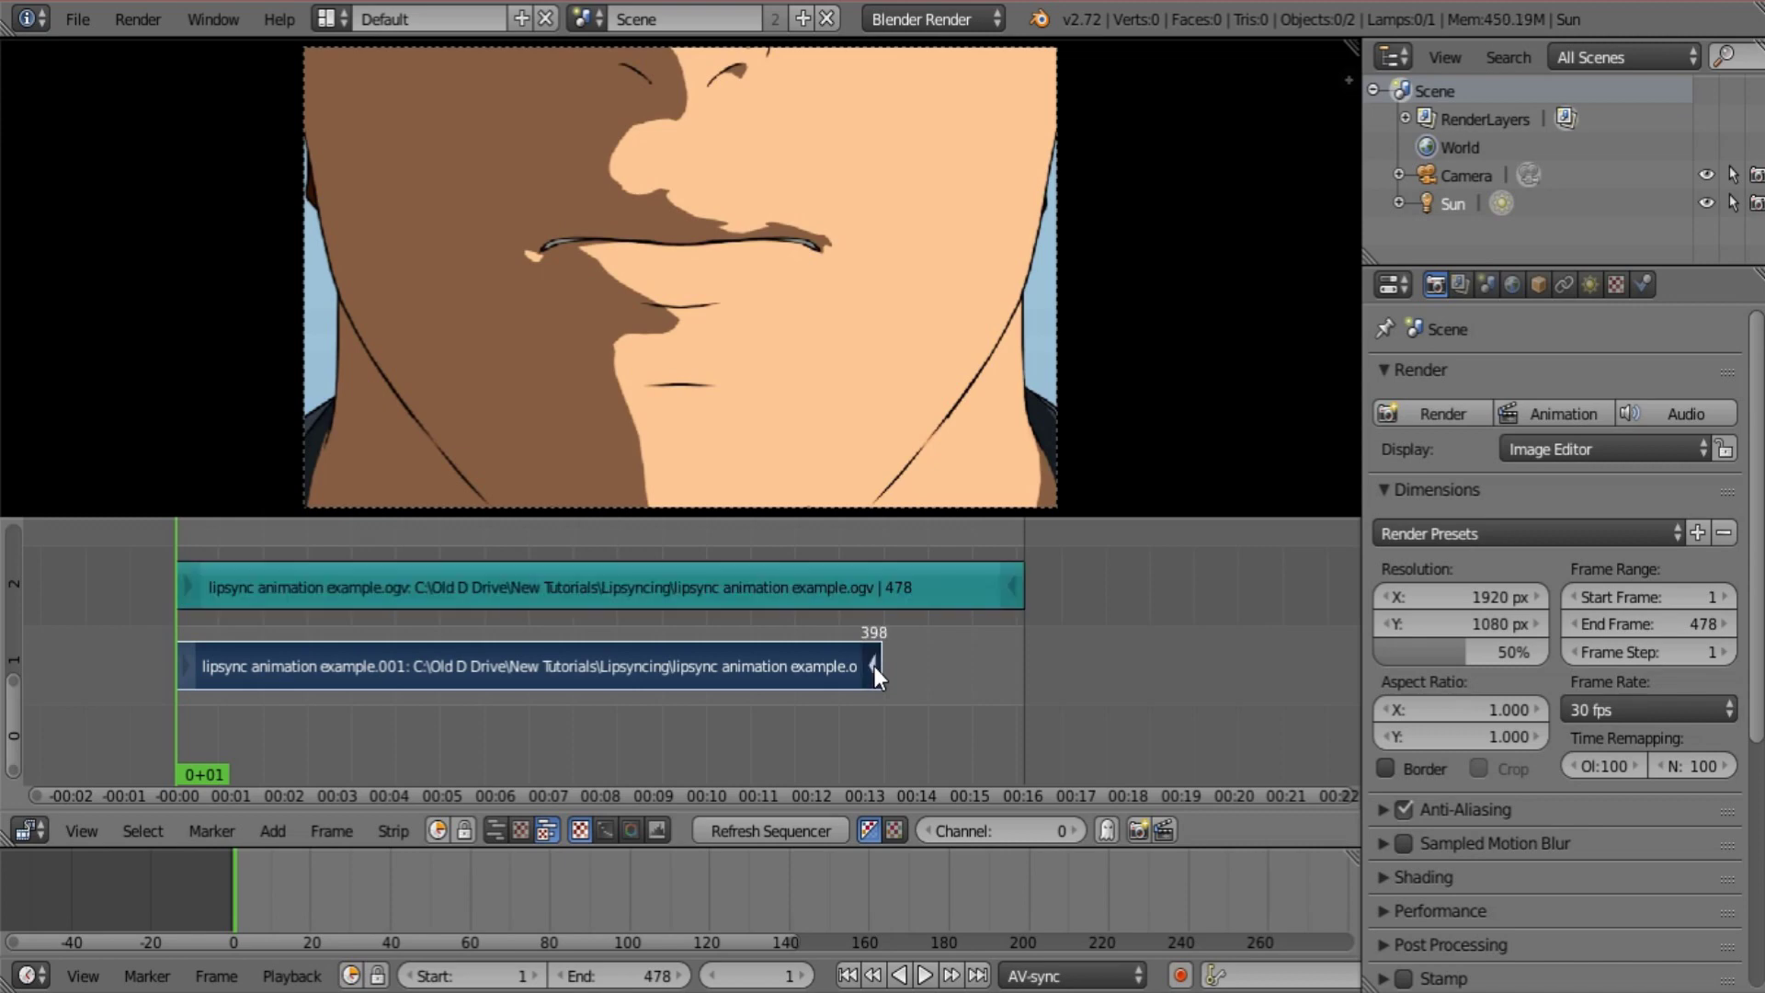
{"action": "key", "text": "g"}
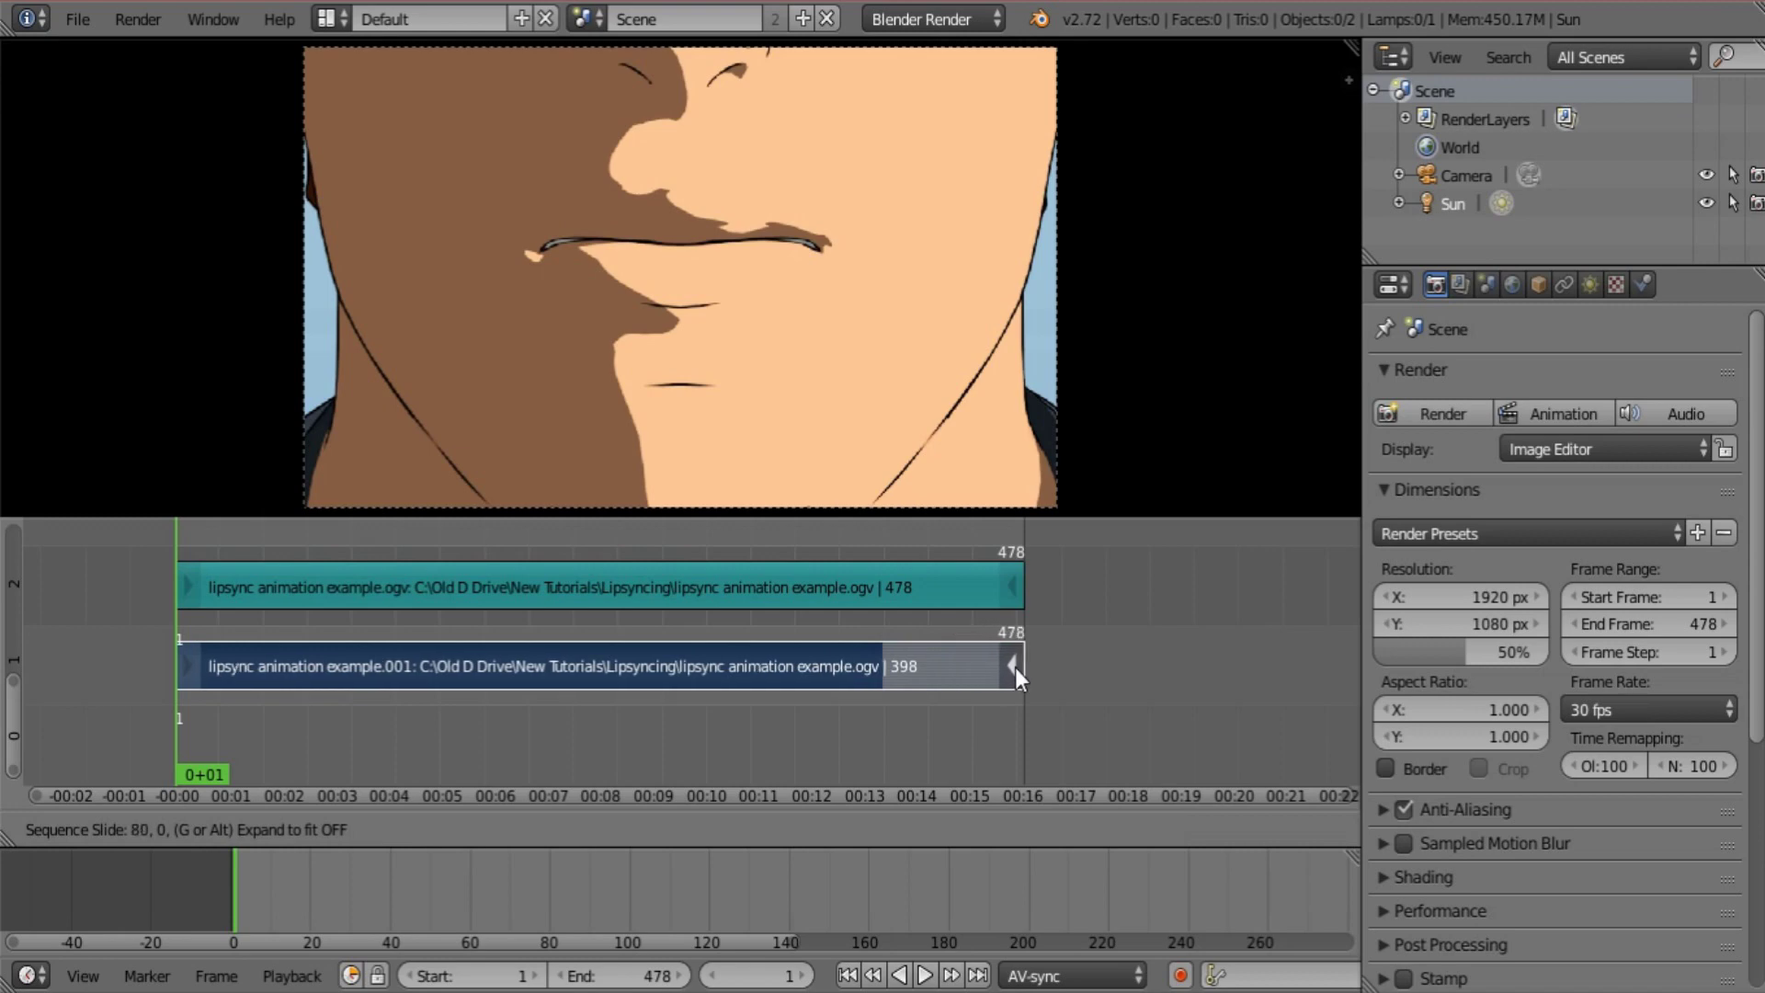
{"action": "left_click", "coordinate": [1015, 667]}
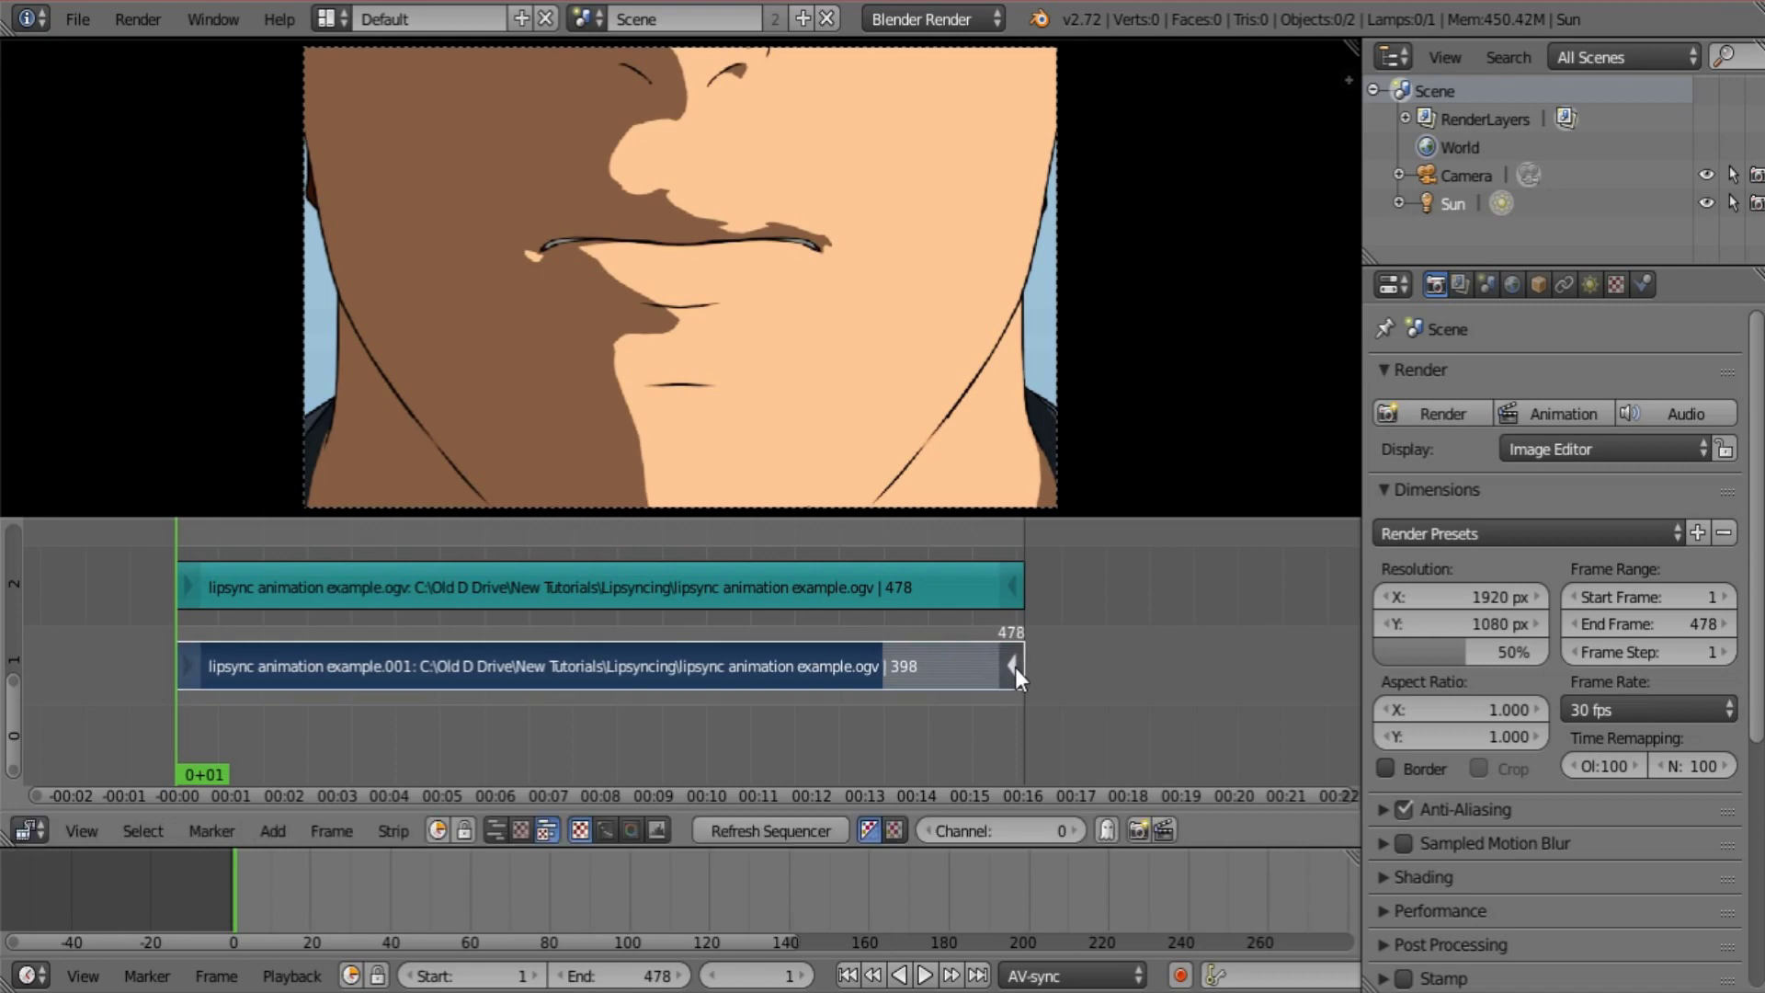
Add a Speed effect strip to the movie strip
{"action": "left_click", "coordinate": [762, 664]}
{"action": "left_click", "coordinate": [273, 838]}
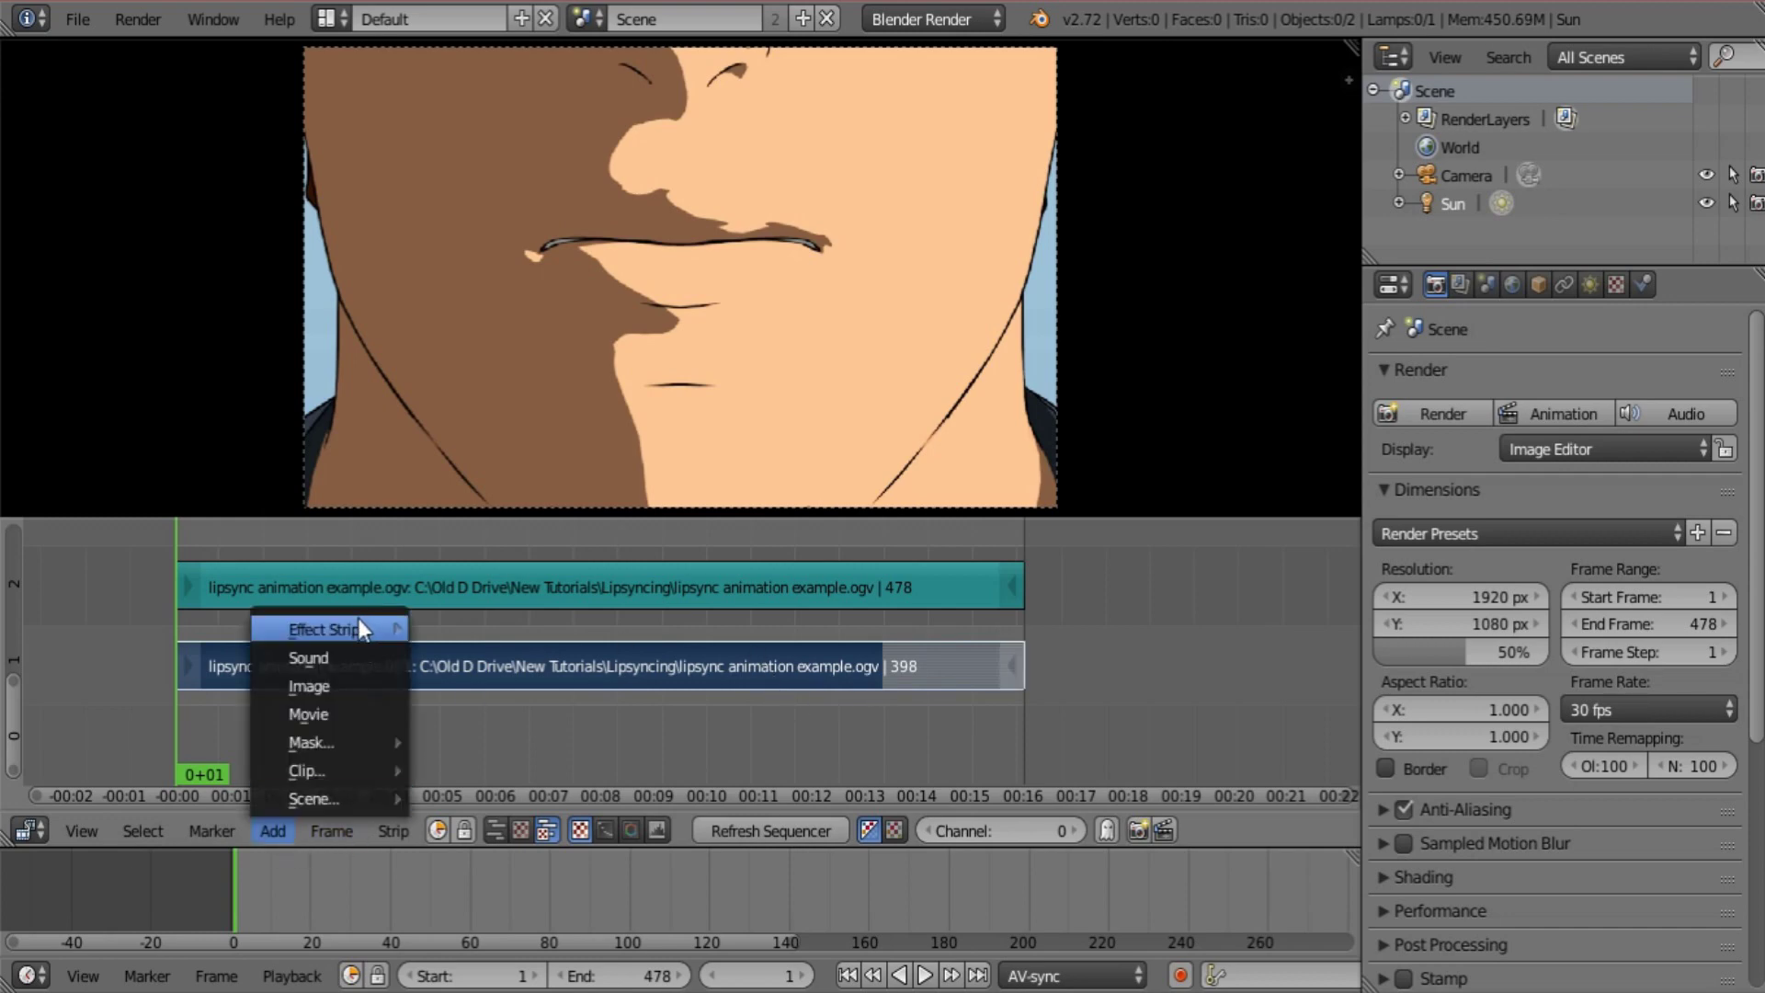
{"action": "mouse_move", "coordinate": [358, 618]}
{"action": "left_click", "coordinate": [497, 574]}
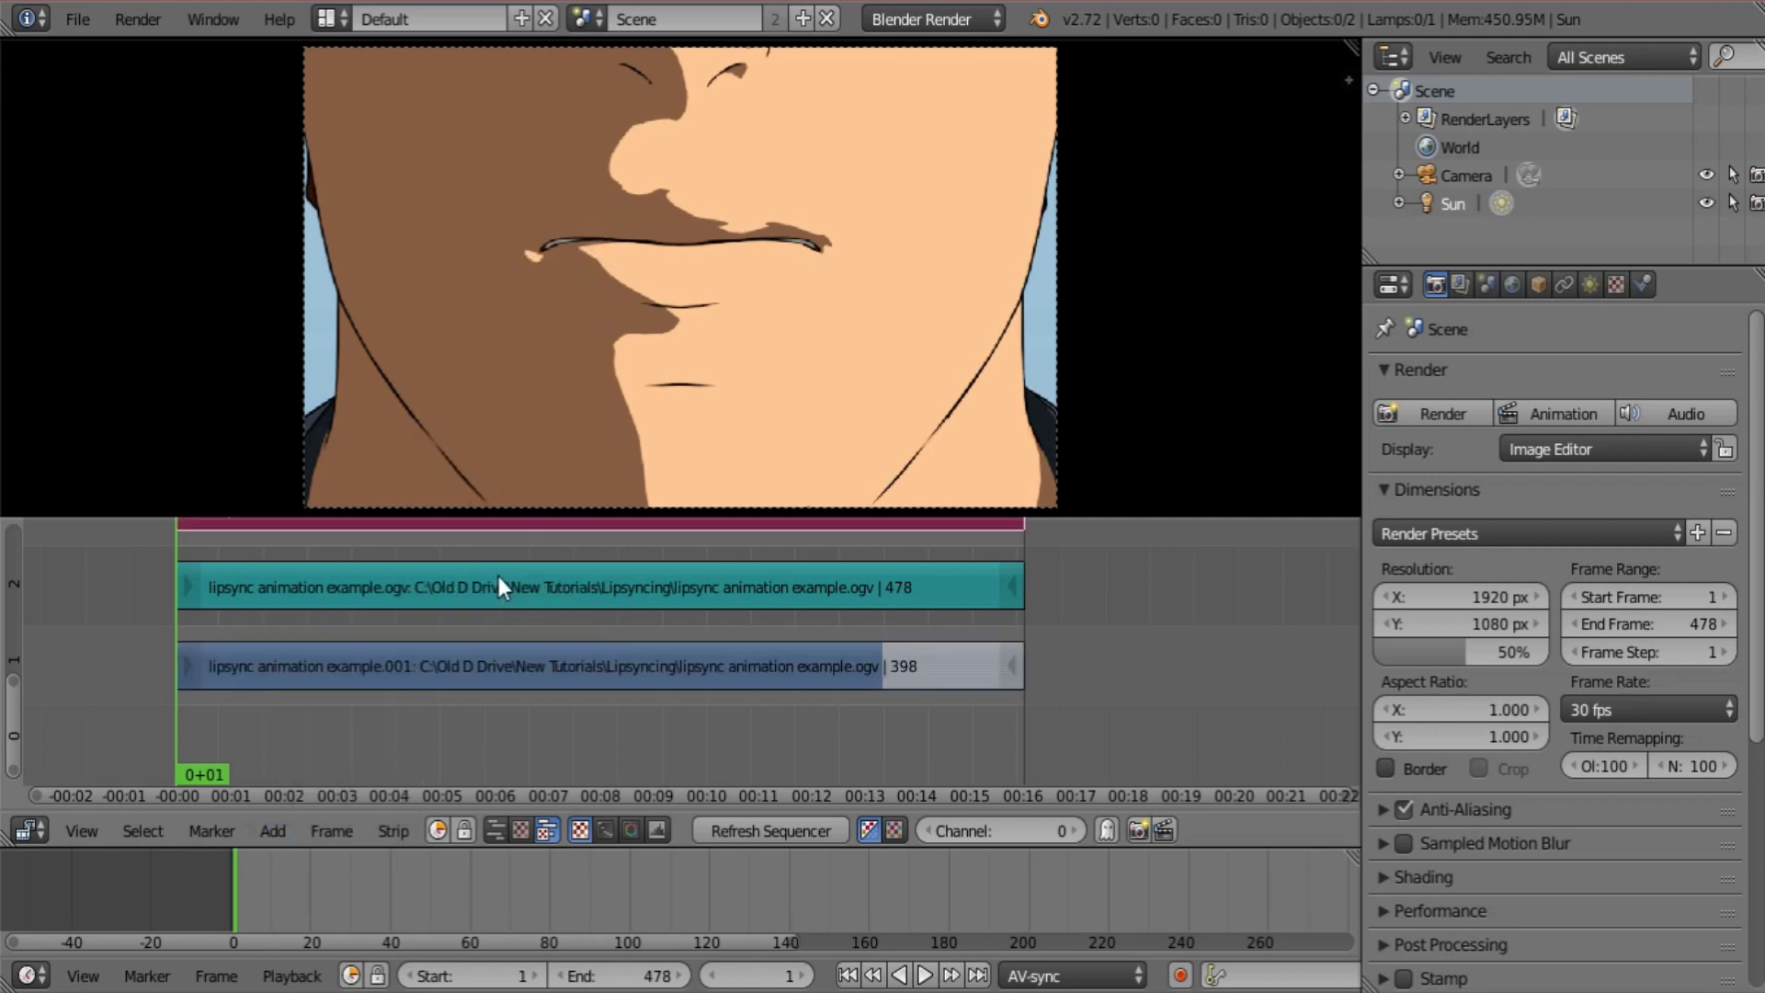
Move the sound strip up to channel 4 and the Speed strip down to channel 2
{"action": "middle_click_drag", "start_coordinate": [696, 593], "coordinate": [704, 679]}
{"action": "key", "text": "a"}
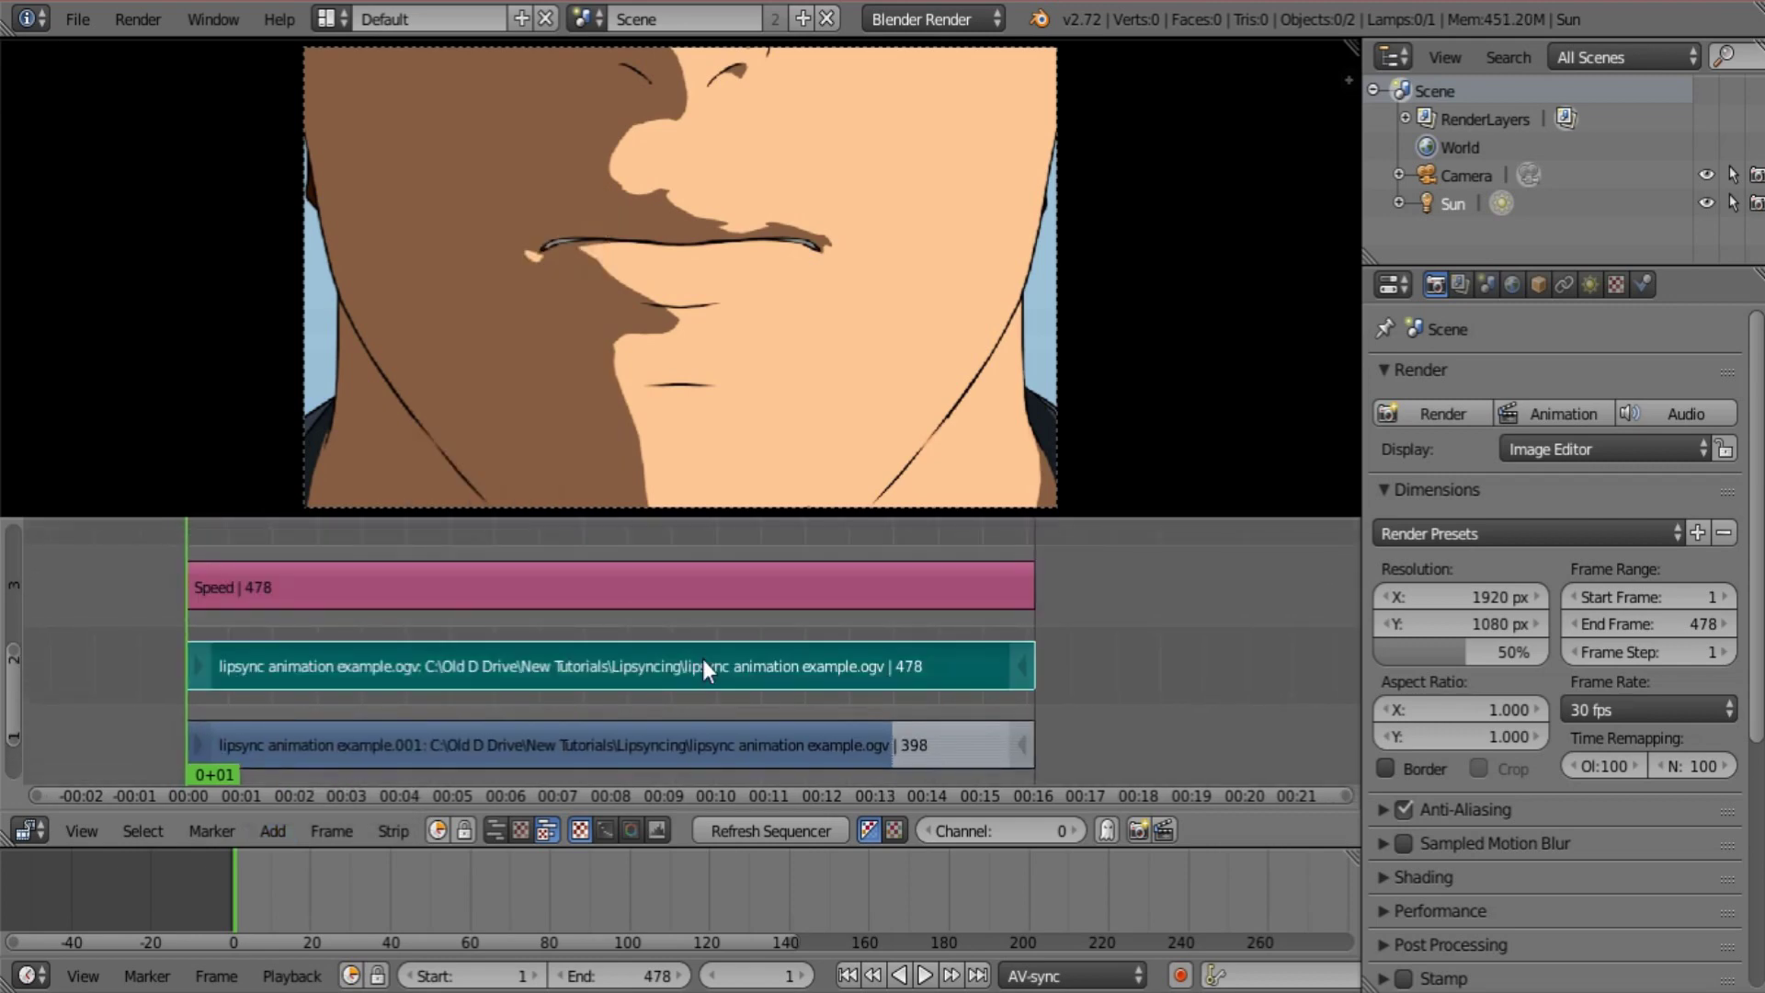
{"action": "key", "text": "g"}
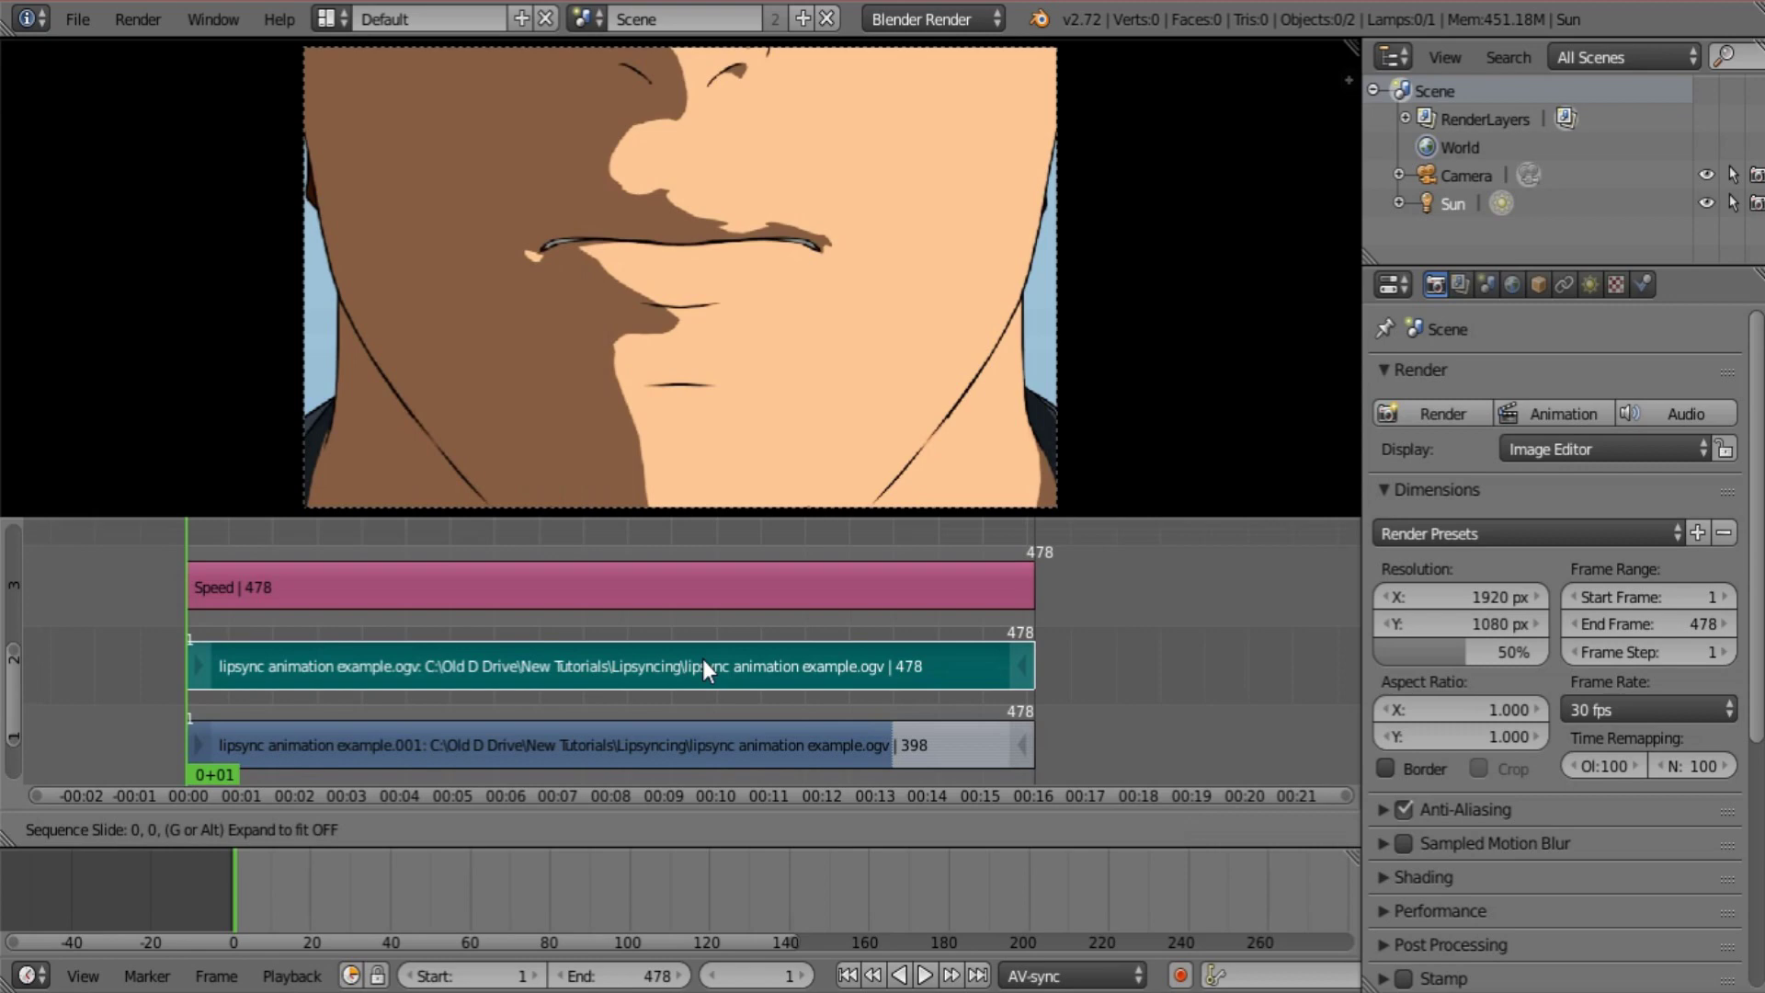
{"action": "key", "text": "y"}
{"action": "left_click", "coordinate": [711, 548]}
{"action": "right_click", "coordinate": [709, 579]}
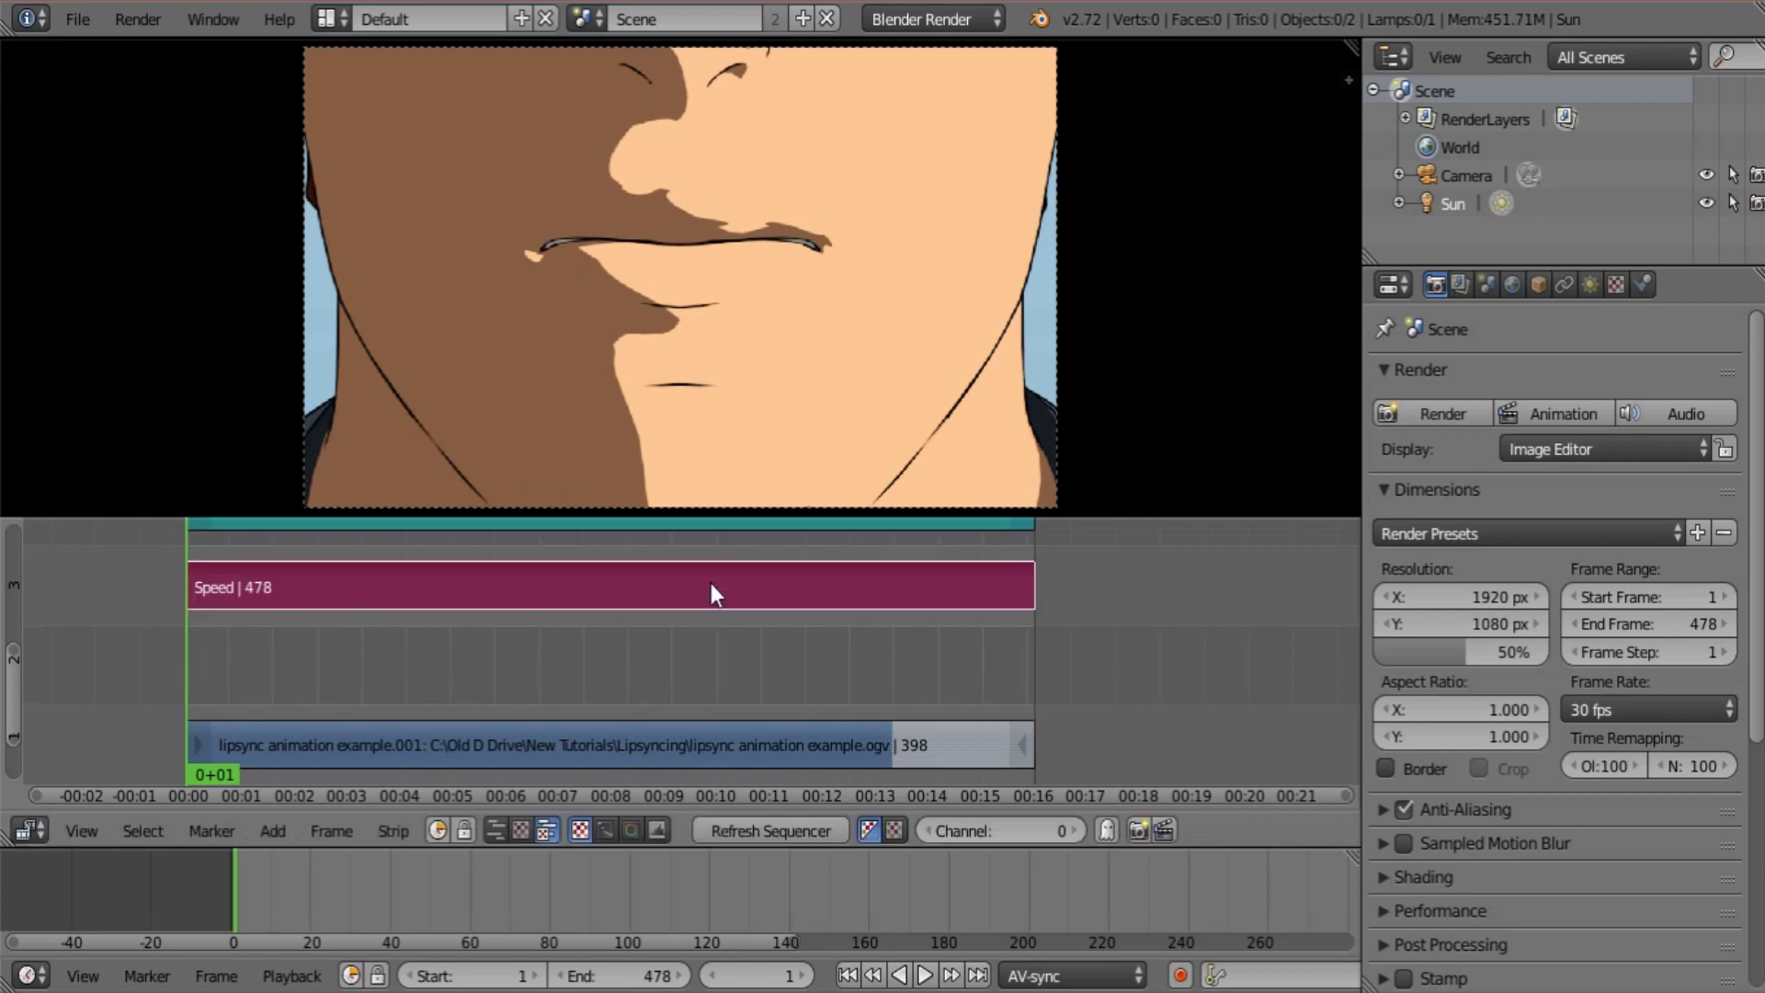
{"action": "key", "text": "g"}
{"action": "key", "text": "y"}
{"action": "left_click", "coordinate": [723, 629]}
Move the sound strip down to channel 3, directly above the Speed strip
{"action": "scroll", "coordinate": [736, 606], "scroll_direction": "up", "scroll_amount": 2, "text": "shift"}
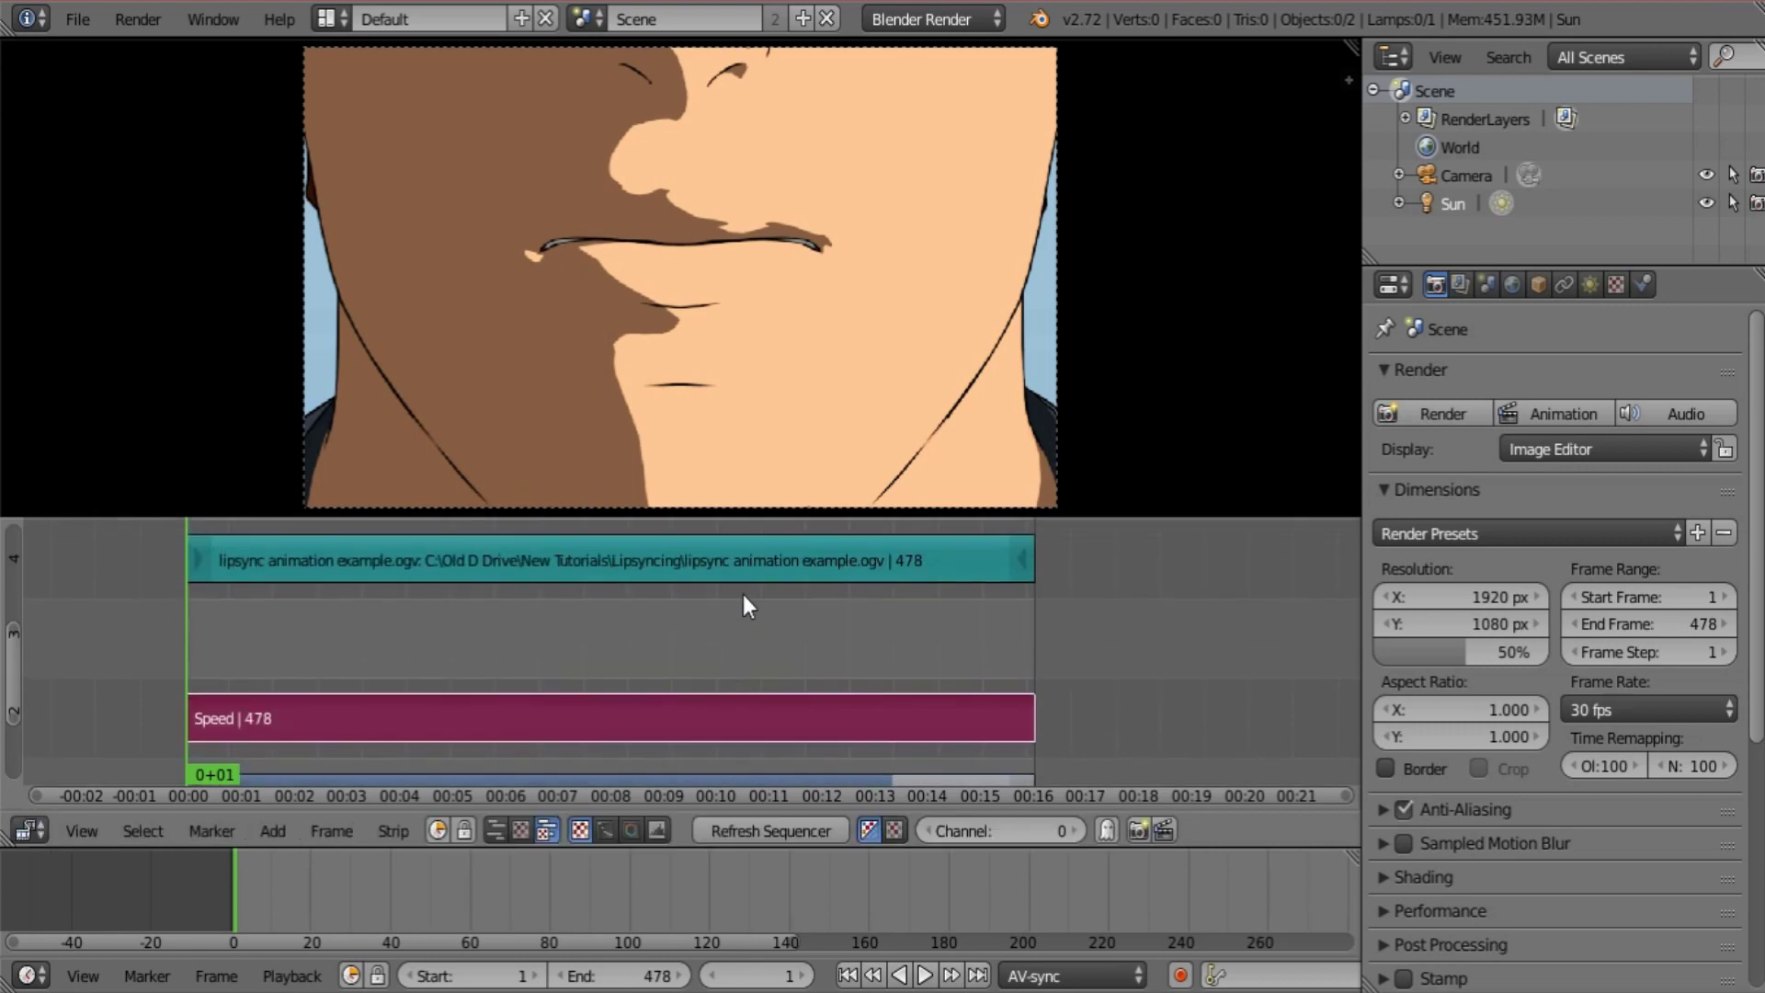
{"action": "right_click", "coordinate": [749, 570]}
{"action": "key", "text": "g"}
{"action": "left_click", "coordinate": [747, 644]}
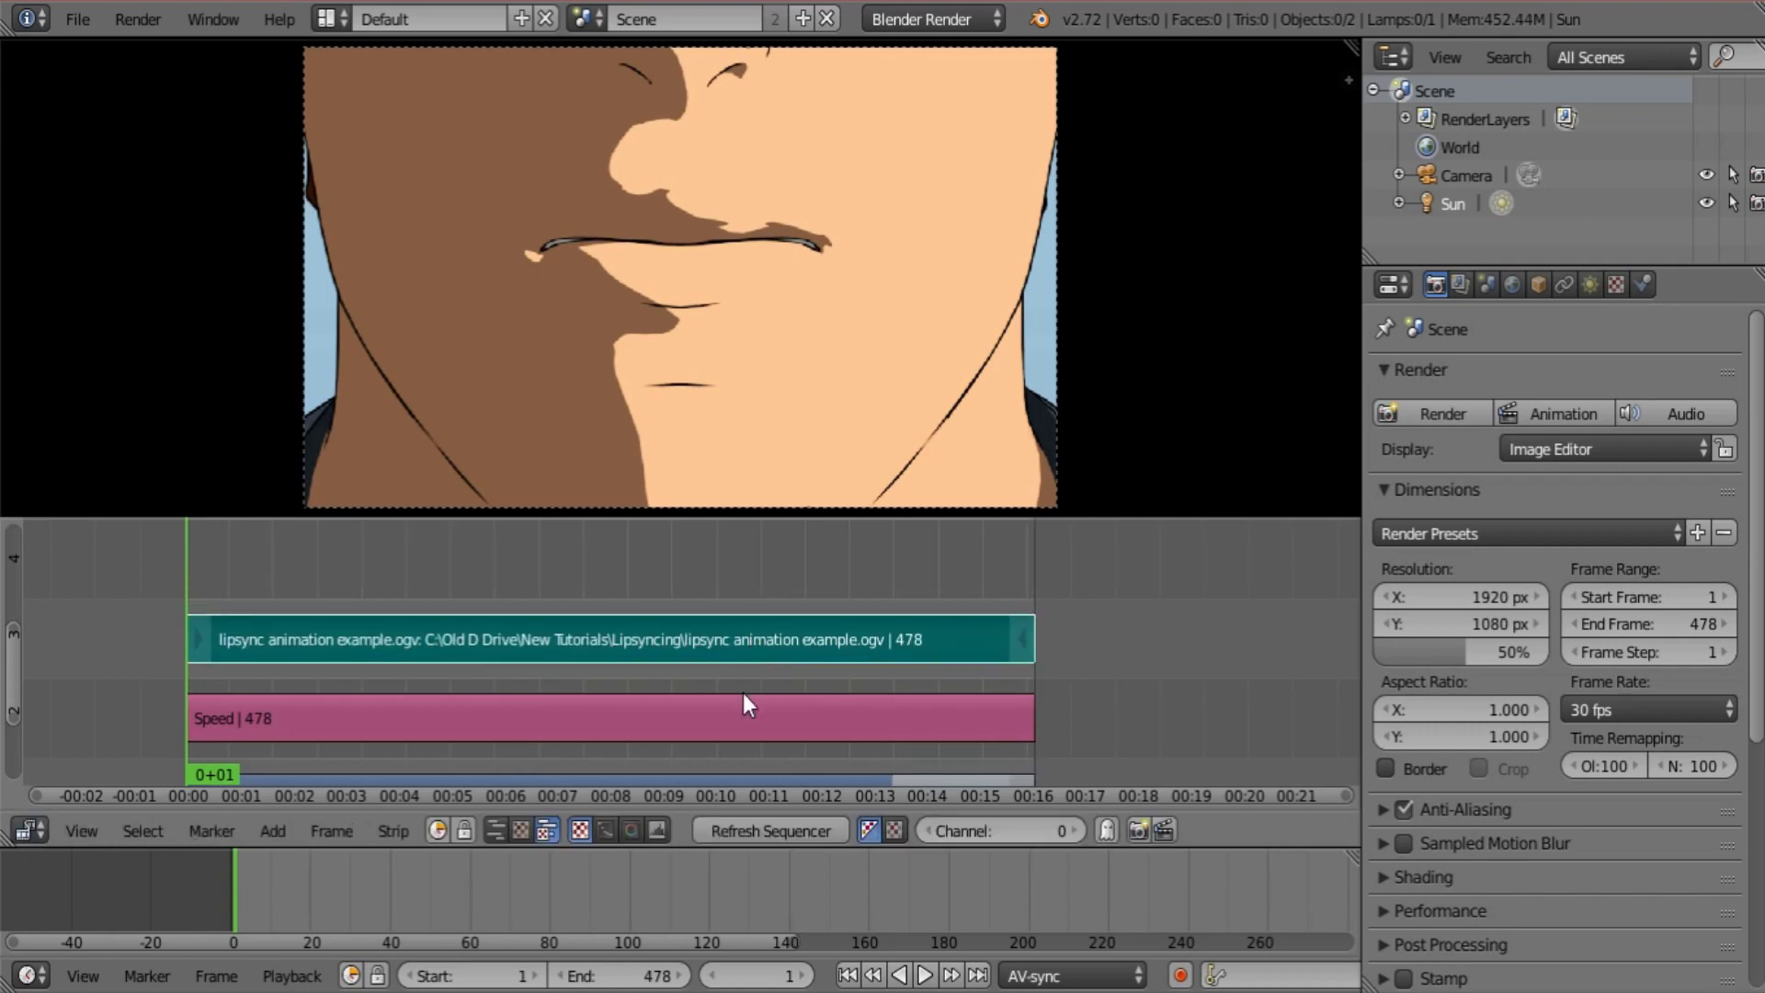
Move the movie strip up to channel 4, above the sound strip, with its Speed effect going to channel 5
{"action": "scroll", "coordinate": [743, 699], "scroll_direction": "down", "scroll_amount": 1}
{"action": "right_click", "coordinate": [742, 716]}
{"action": "scroll", "coordinate": [751, 728], "scroll_direction": "down", "scroll_amount": 1, "text": "shift"}
{"action": "right_click", "coordinate": [759, 741]}
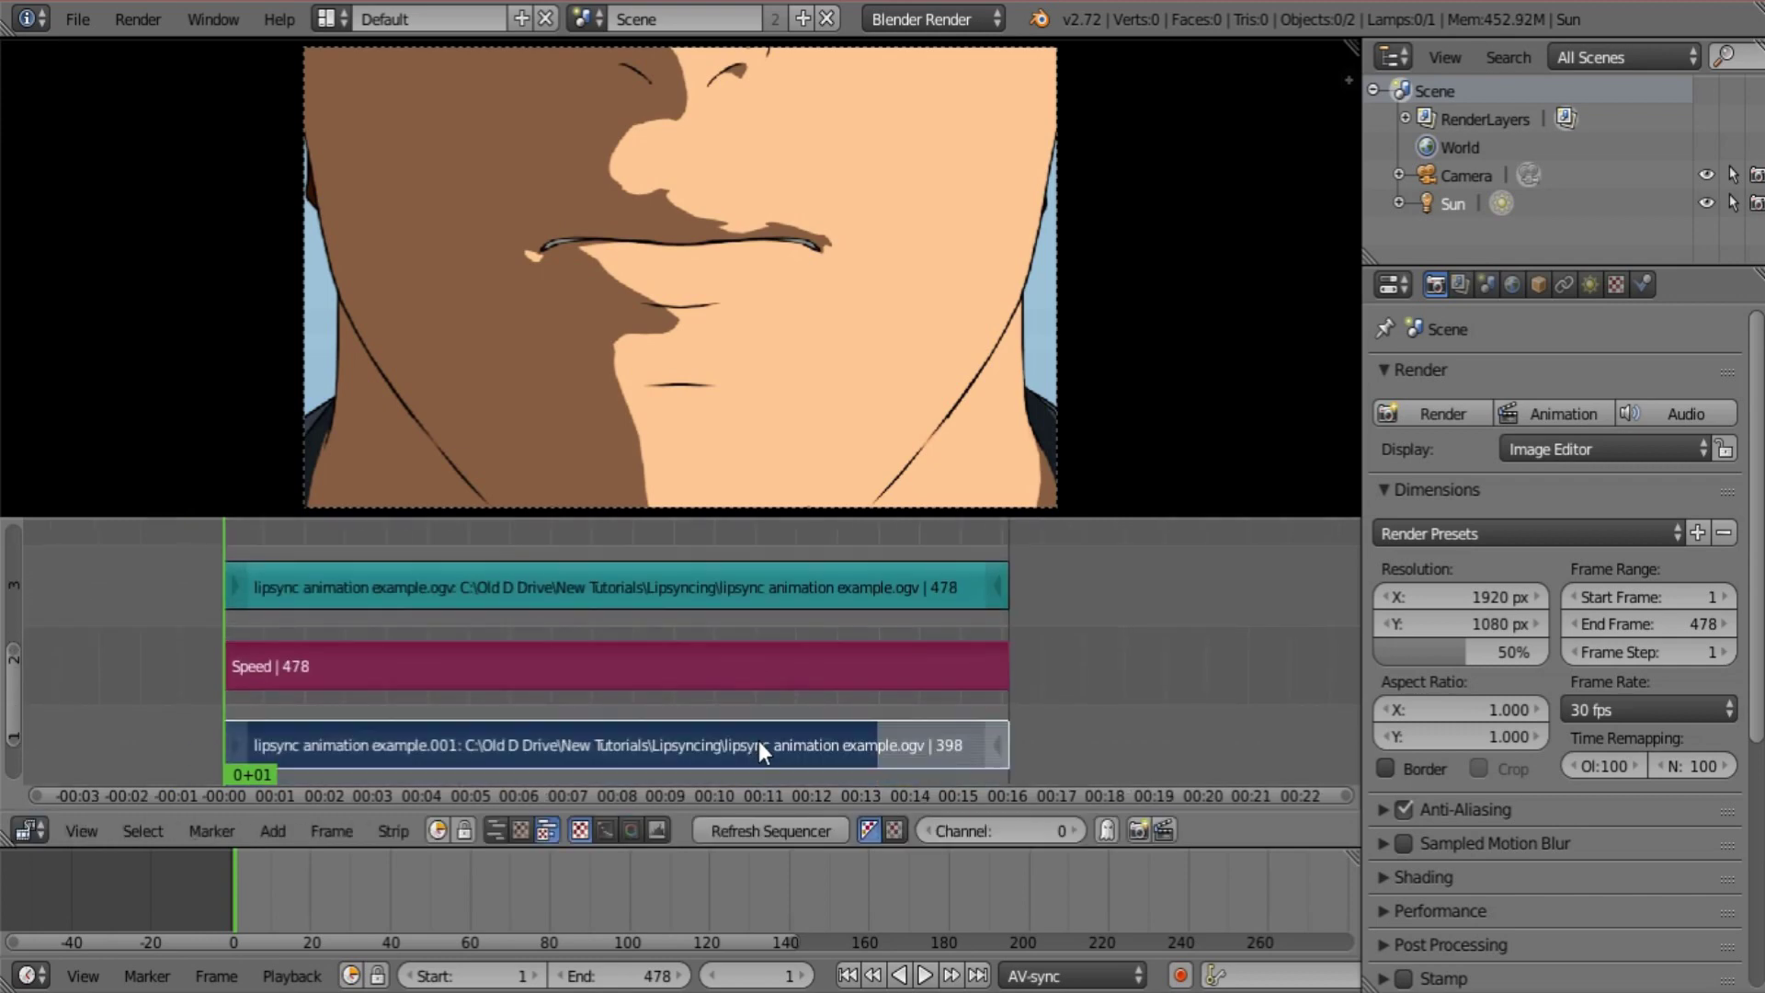
{"action": "key", "text": "g"}
{"action": "key", "text": "y"}
{"action": "left_click", "coordinate": [770, 629]}
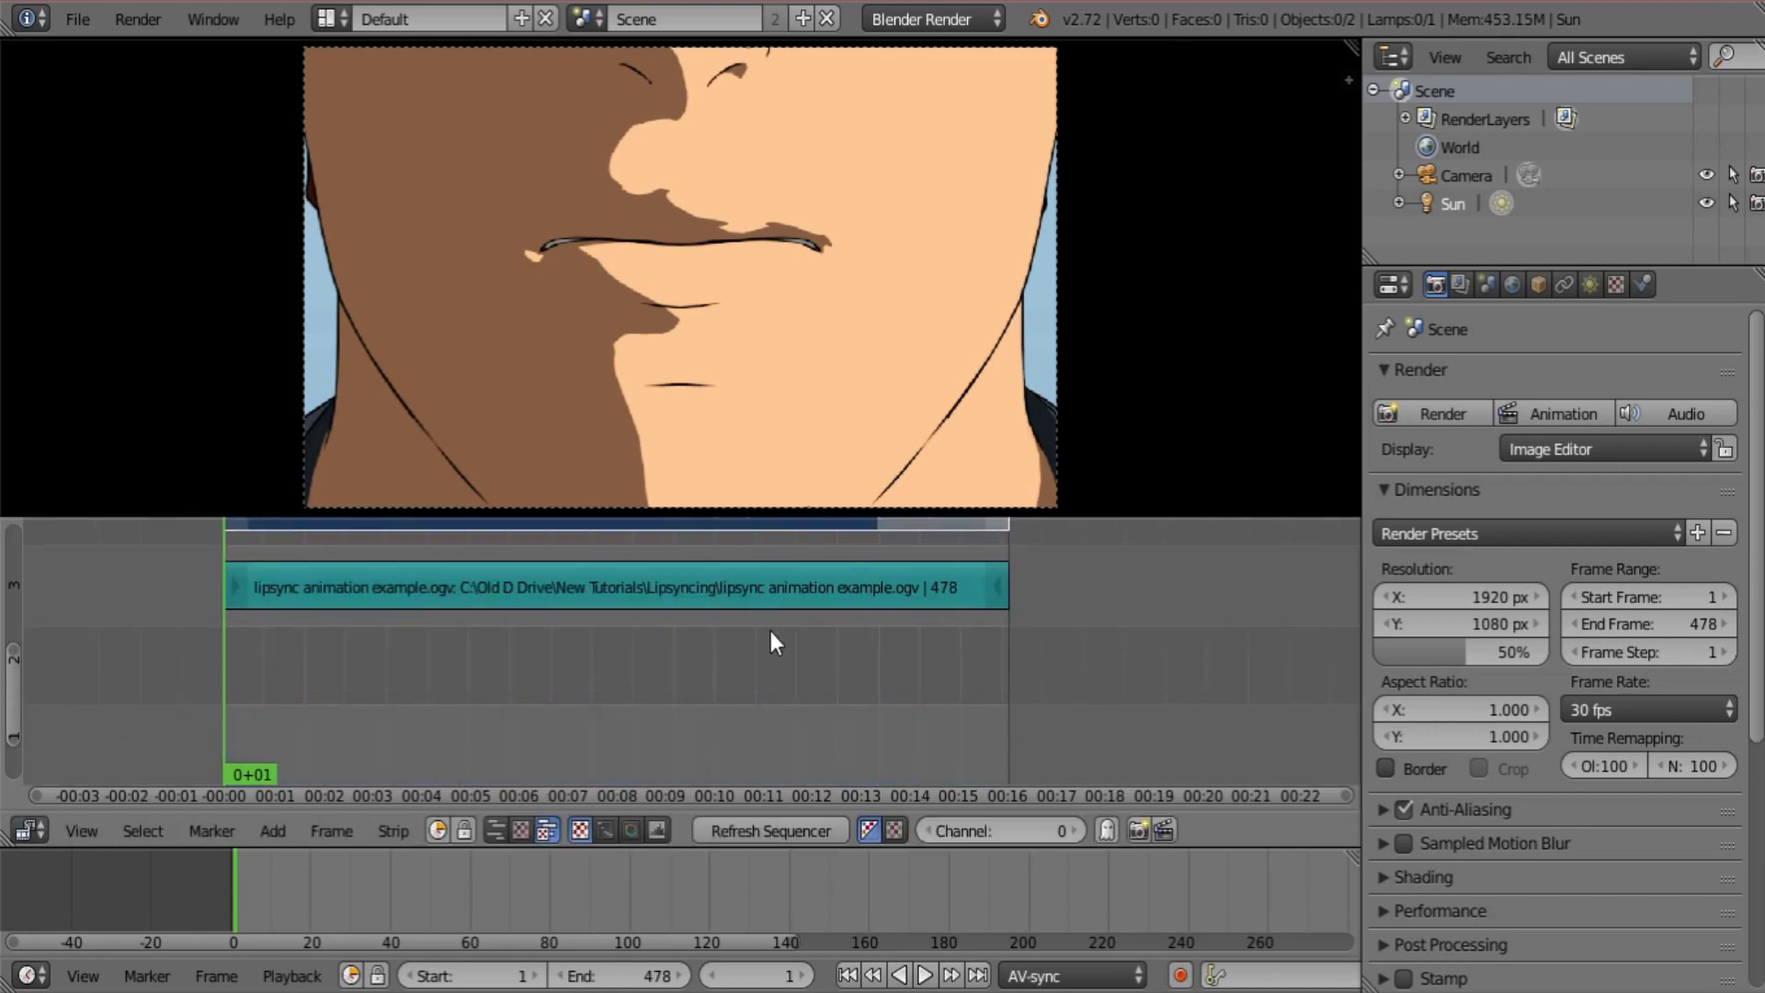
Show the strip properties and examine the Speed strip's stretch and multiply speed settings
{"action": "scroll", "coordinate": [778, 697], "scroll_direction": "up", "scroll_amount": 2, "text": "shift"}
{"action": "left_click", "coordinate": [609, 559]}
{"action": "middle_click_drag", "start_coordinate": [607, 558], "coordinate": [622, 517]}
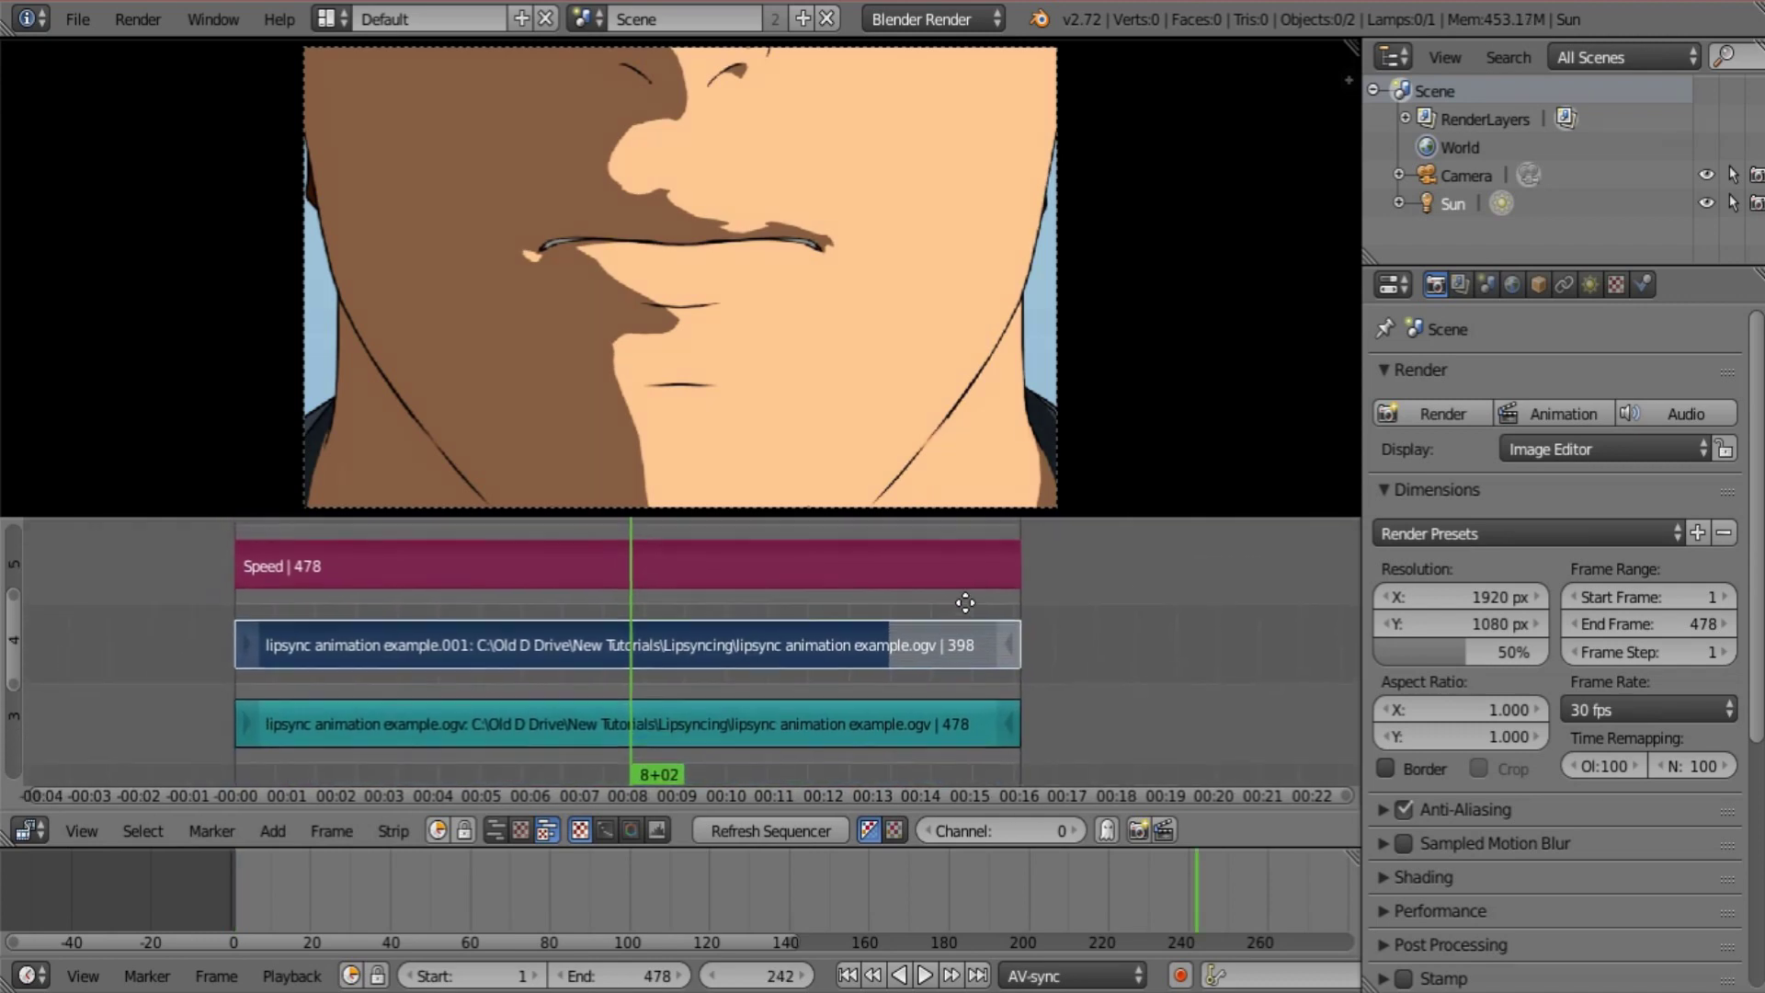
{"action": "key", "text": "n"}
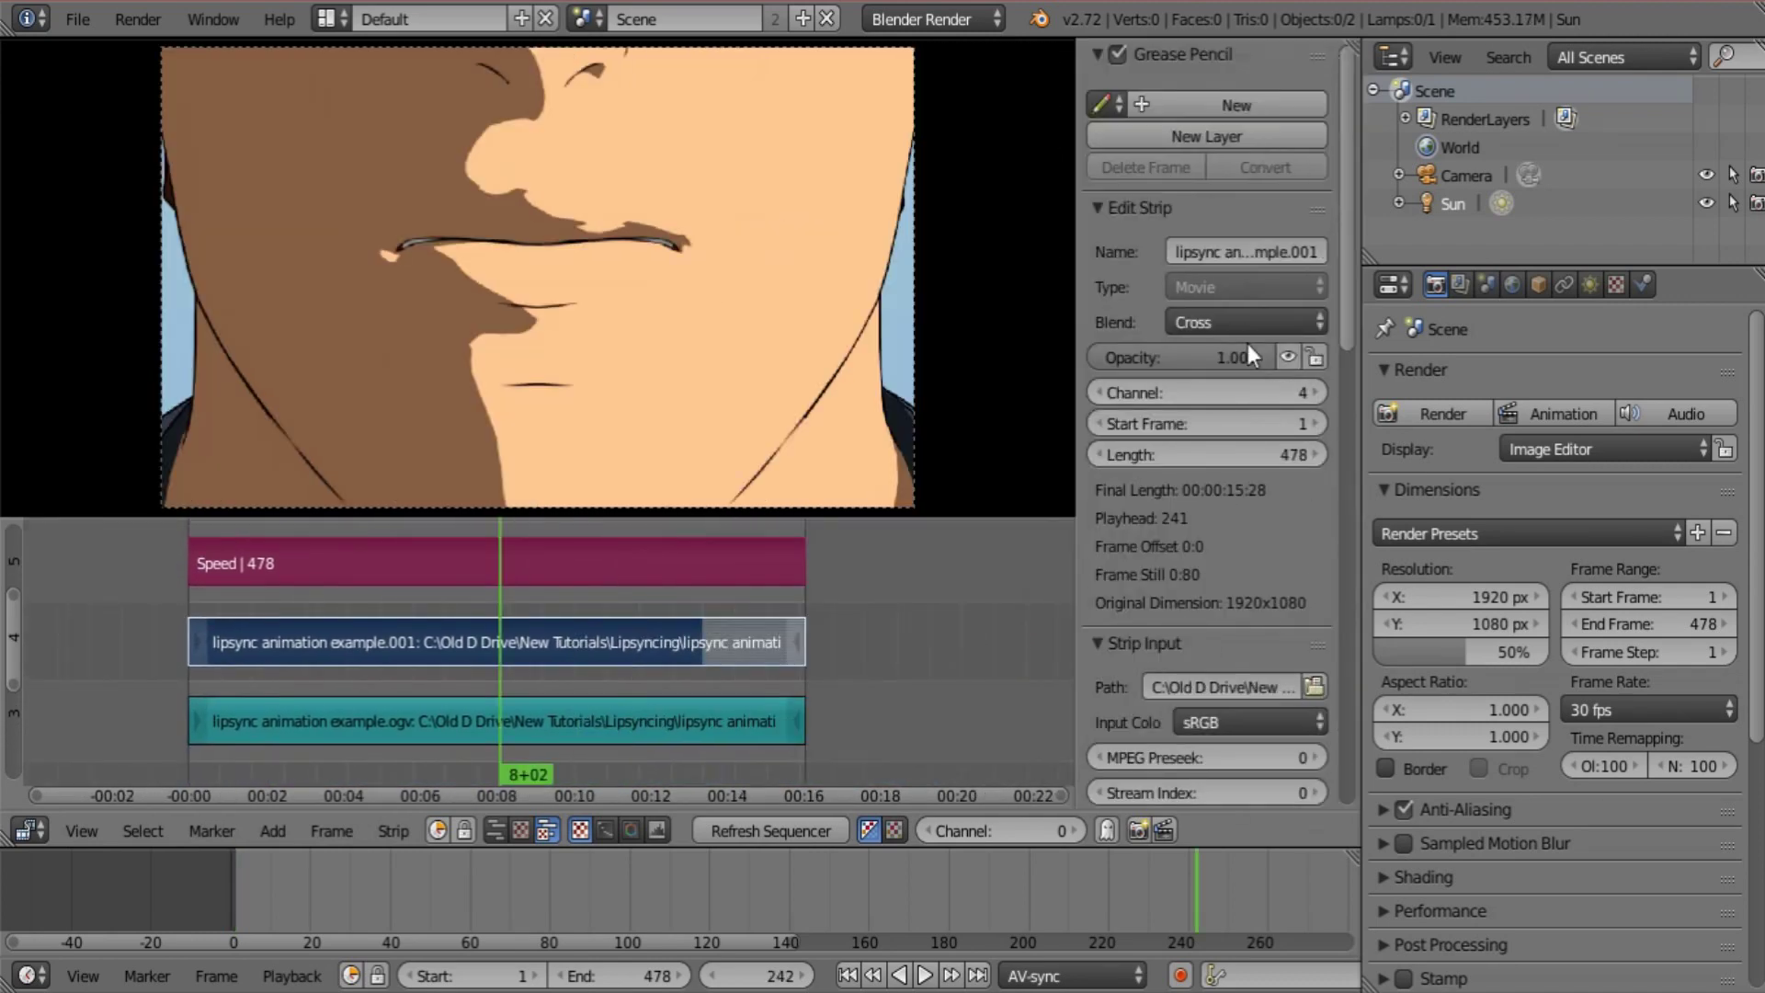
{"action": "right_click", "coordinate": [651, 570]}
{"action": "scroll", "coordinate": [1226, 509], "scroll_direction": "down", "scroll_amount": 6}
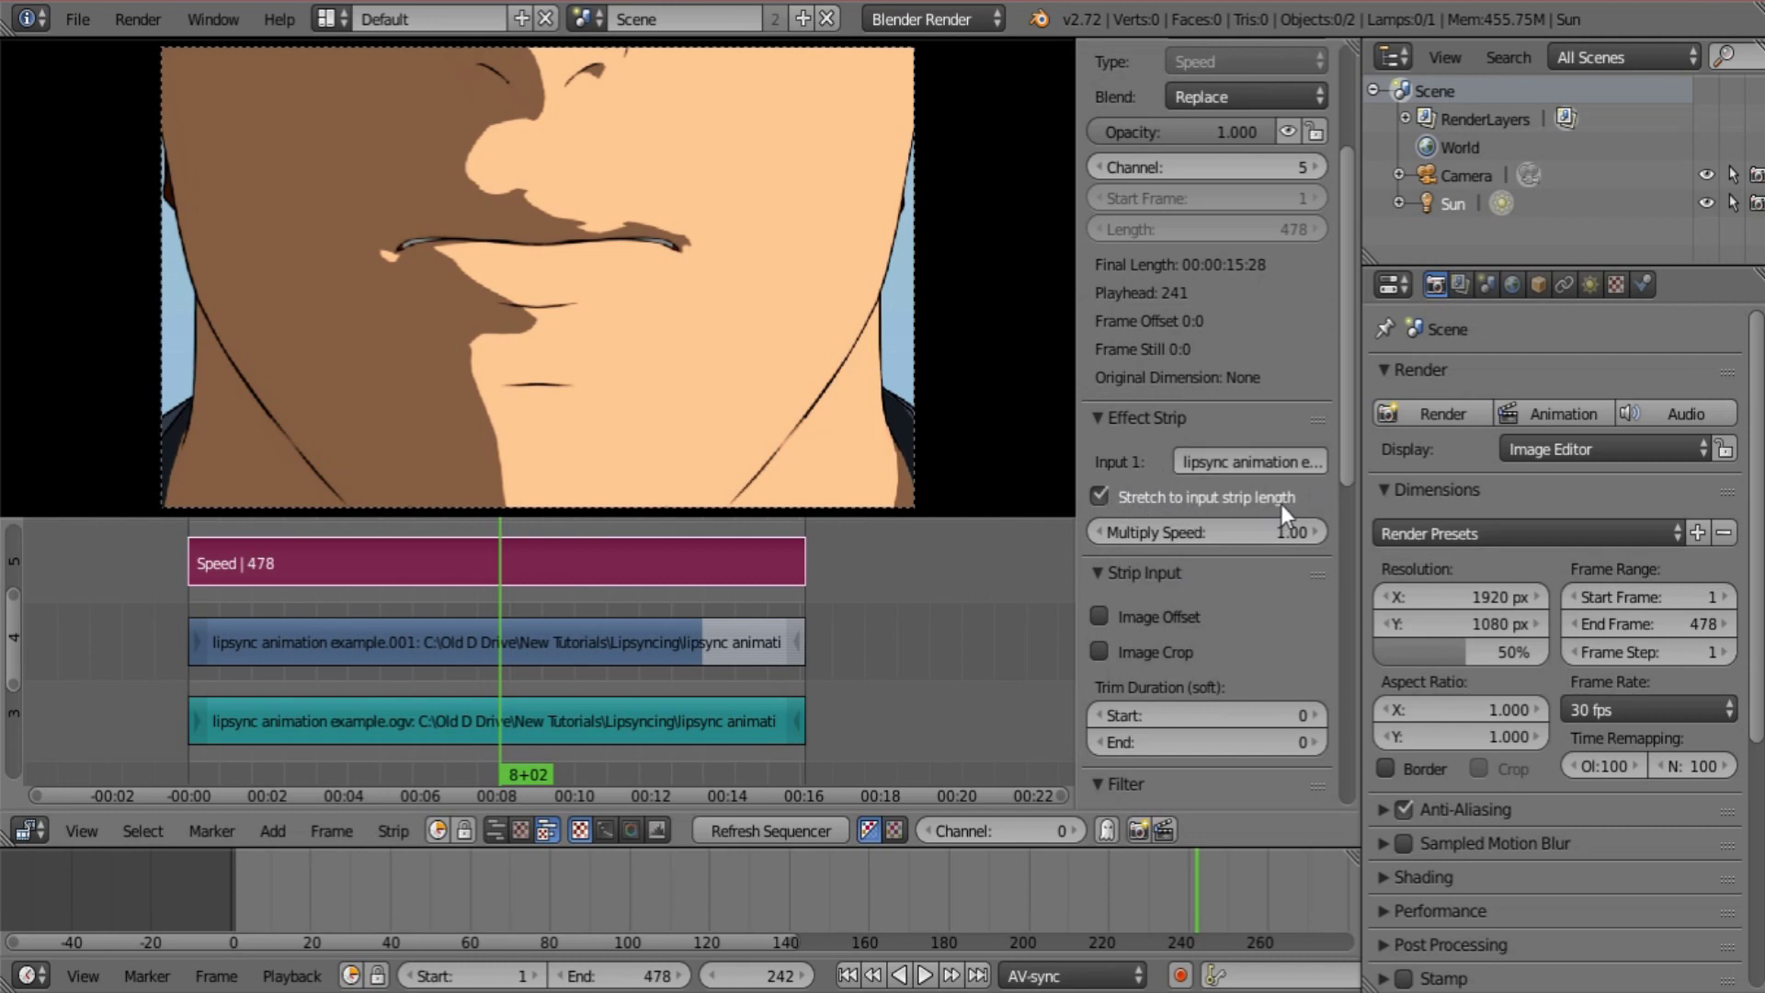
{"action": "middle_click_drag", "start_coordinate": [730, 646], "coordinate": [794, 631]}
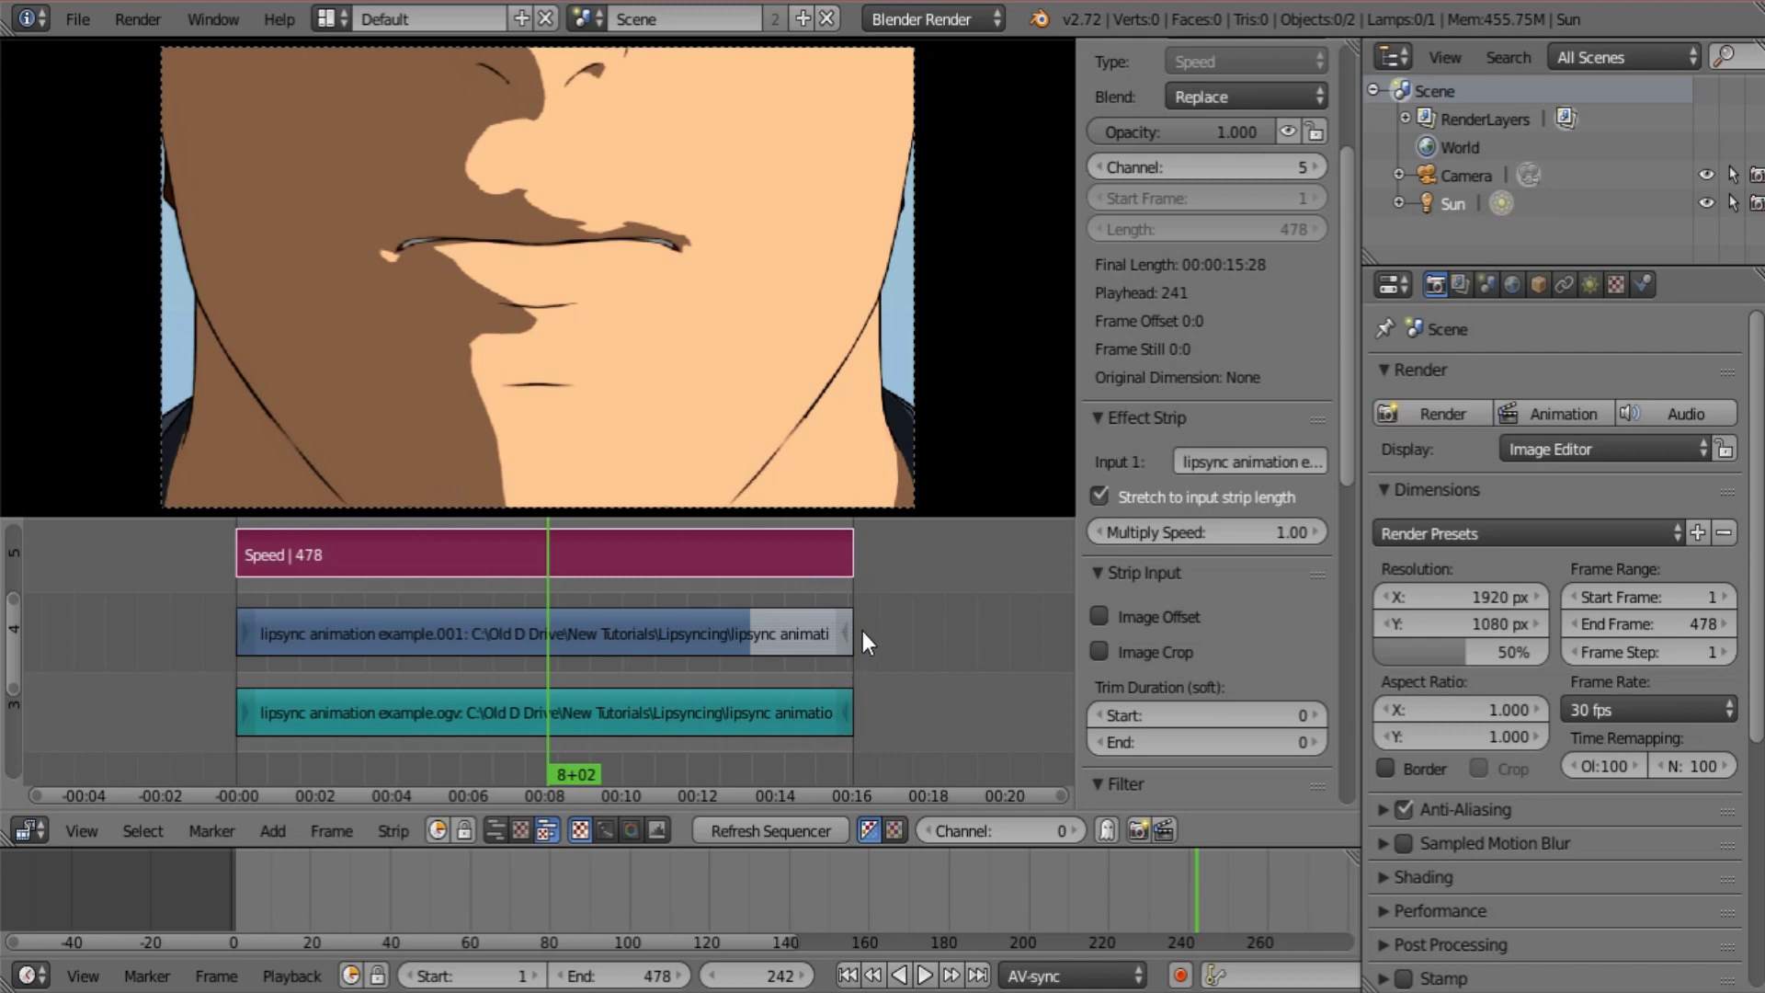
{"action": "scroll", "coordinate": [809, 670], "scroll_direction": "up", "scroll_amount": 1, "text": "shift"}
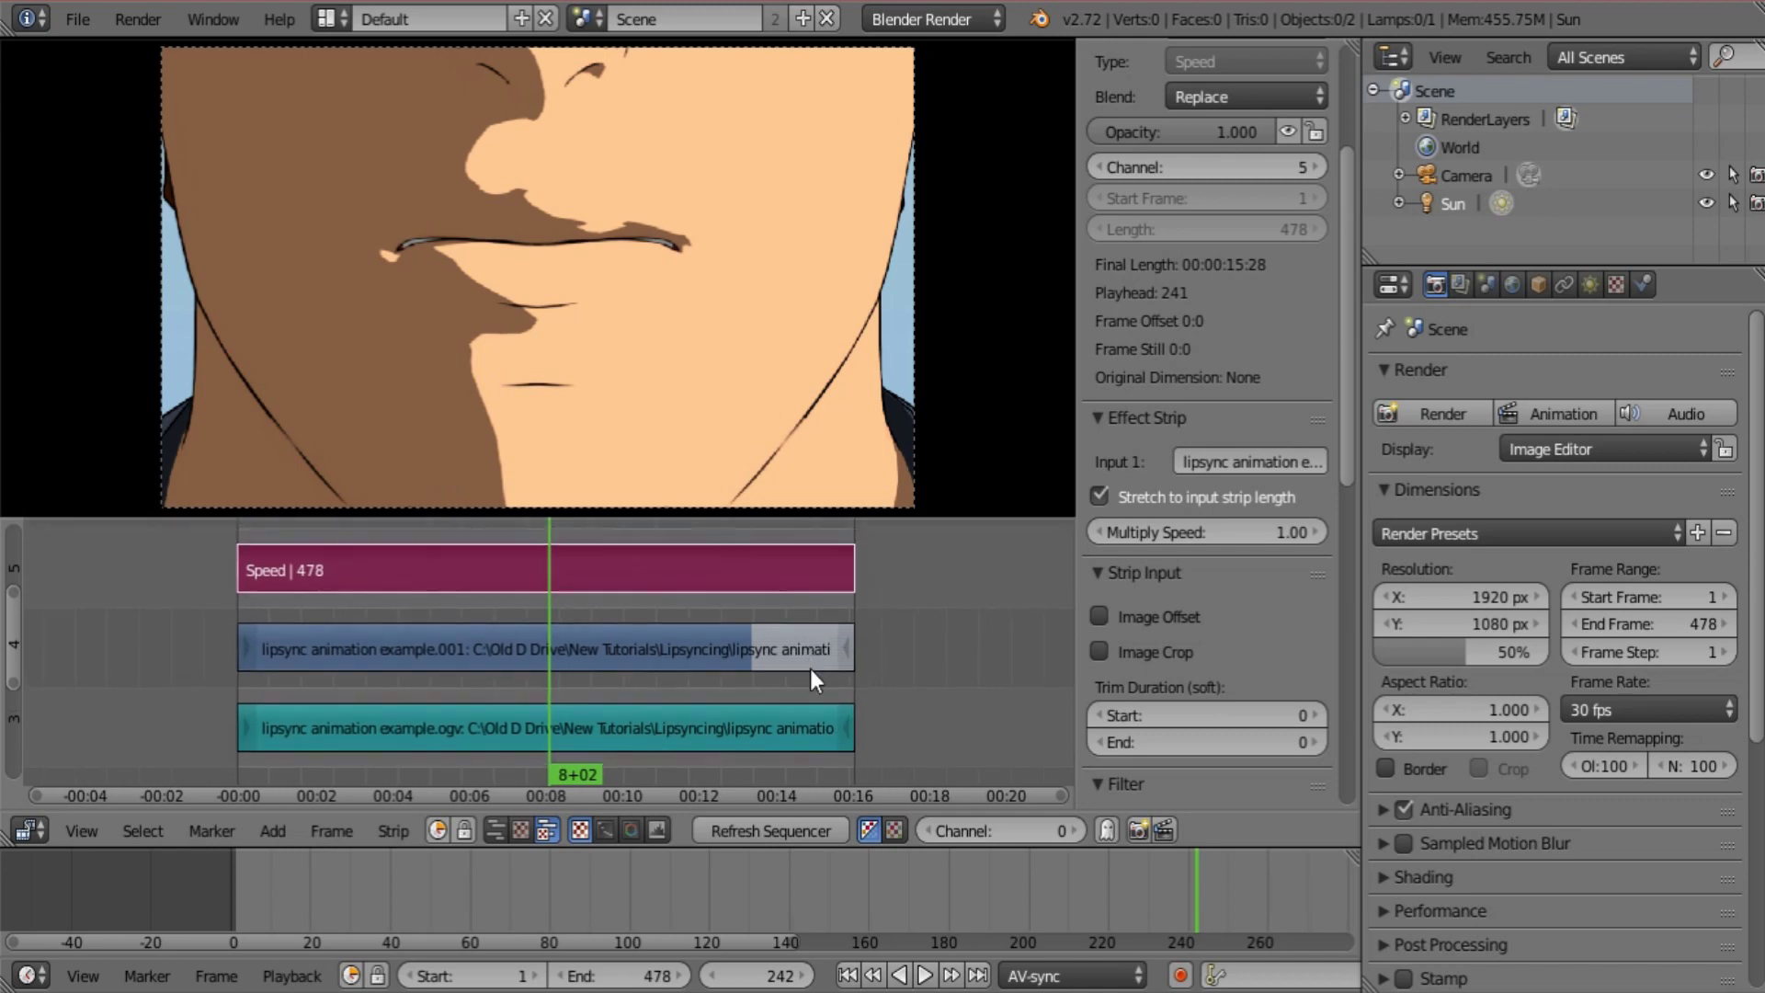
Play the rearranged strips from the first frame to check the lip sync with the Speed effect
{"action": "left_click", "coordinate": [848, 974]}
{"action": "left_click", "coordinate": [926, 976]}
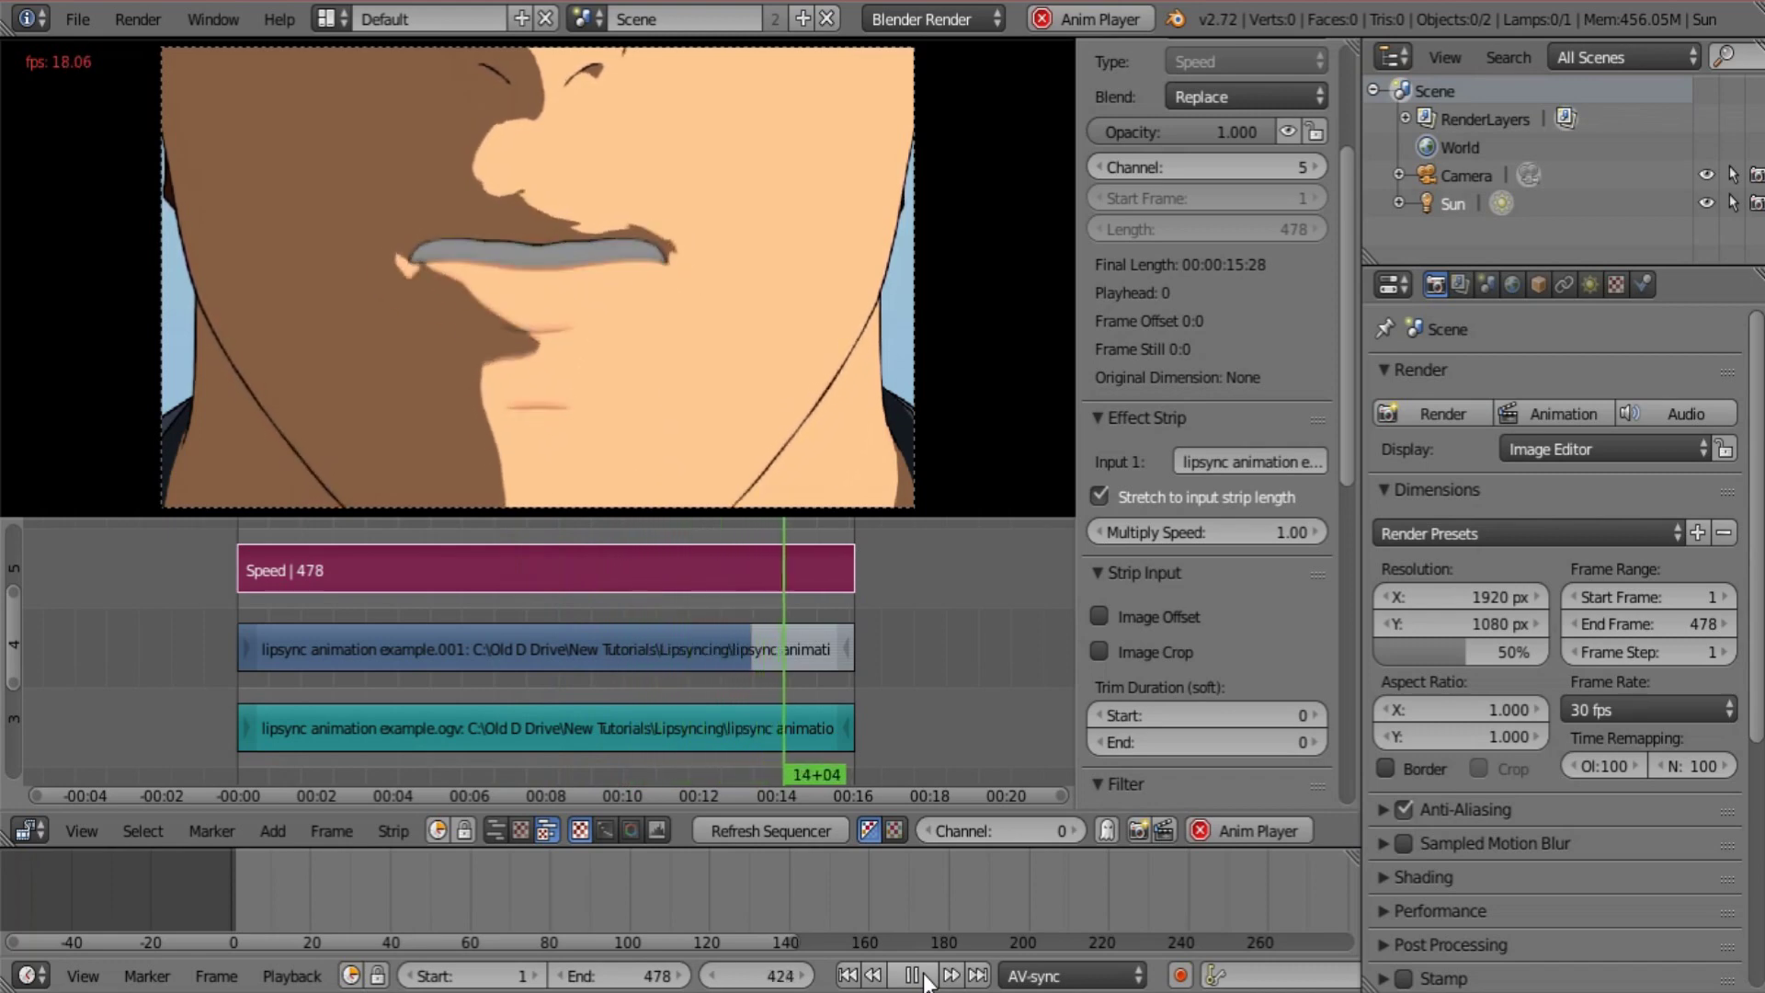
{"action": "left_click", "coordinate": [922, 977]}
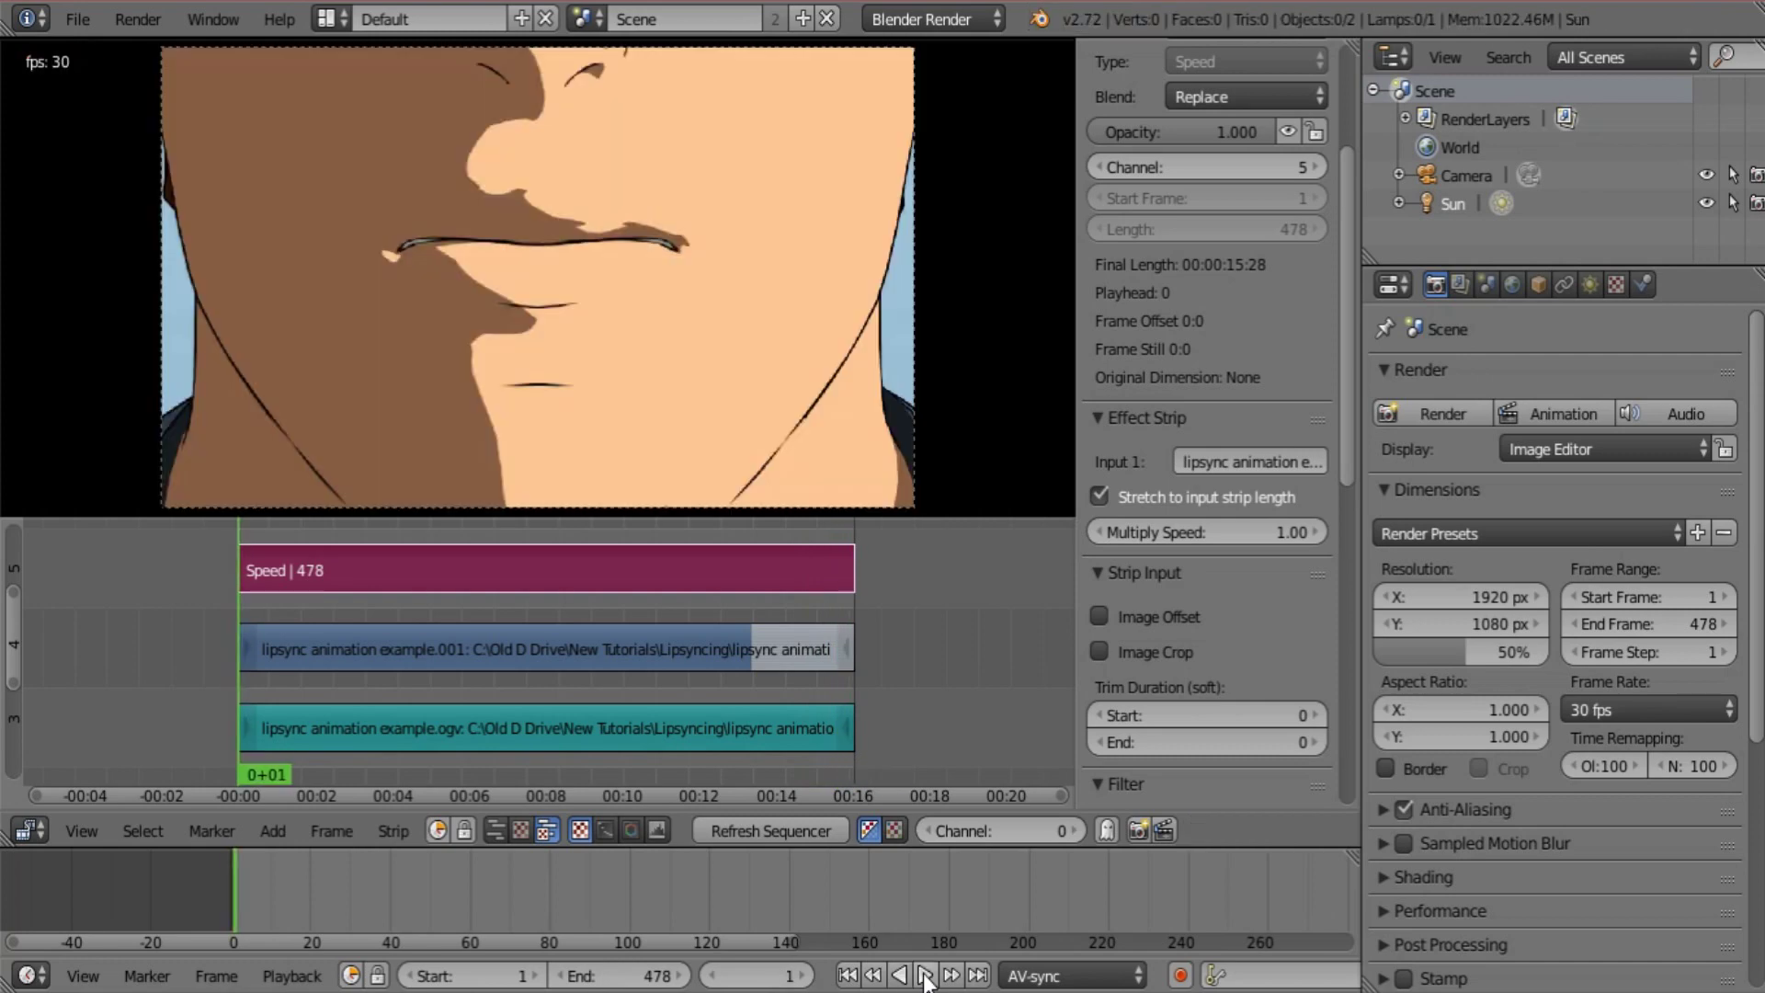
Set the sequencer preview's proxy render size to 25%
{"action": "scroll", "coordinate": [1242, 636], "scroll_direction": "down", "scroll_amount": 10}
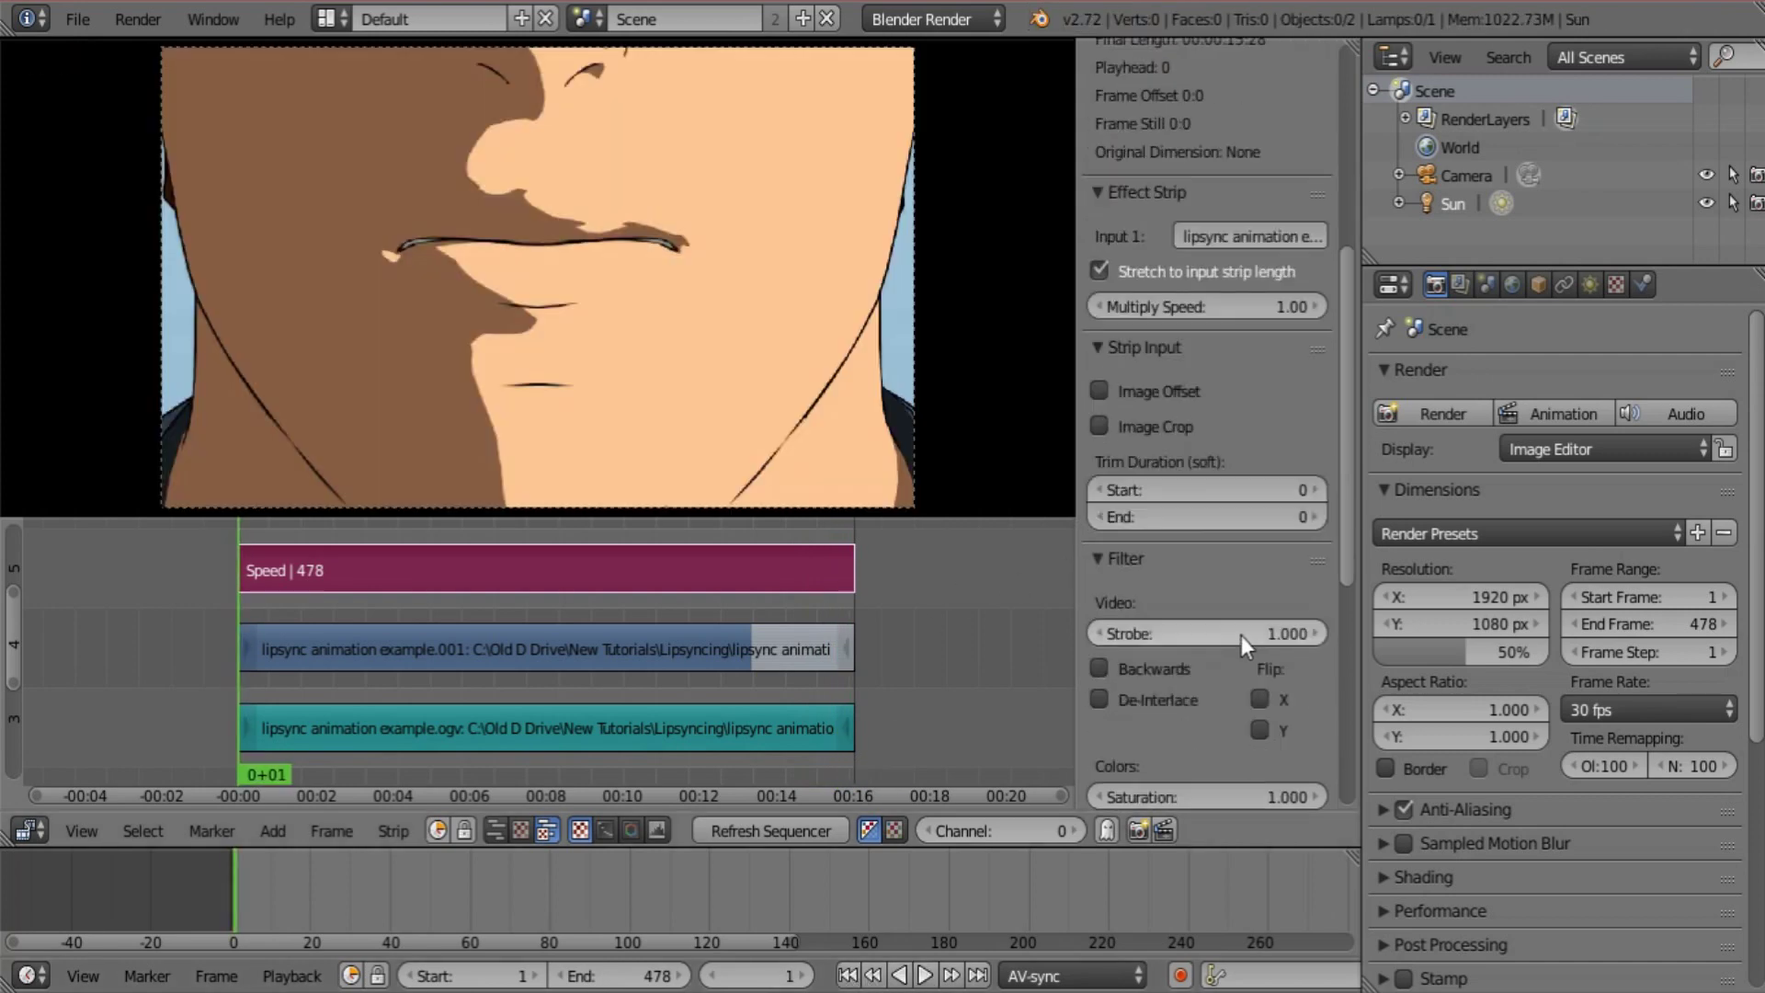
{"action": "scroll", "coordinate": [1232, 620], "scroll_direction": "down", "scroll_amount": 8}
{"action": "left_click", "coordinate": [1146, 487]}
{"action": "scroll", "coordinate": [1167, 551], "scroll_direction": "down", "scroll_amount": 1}
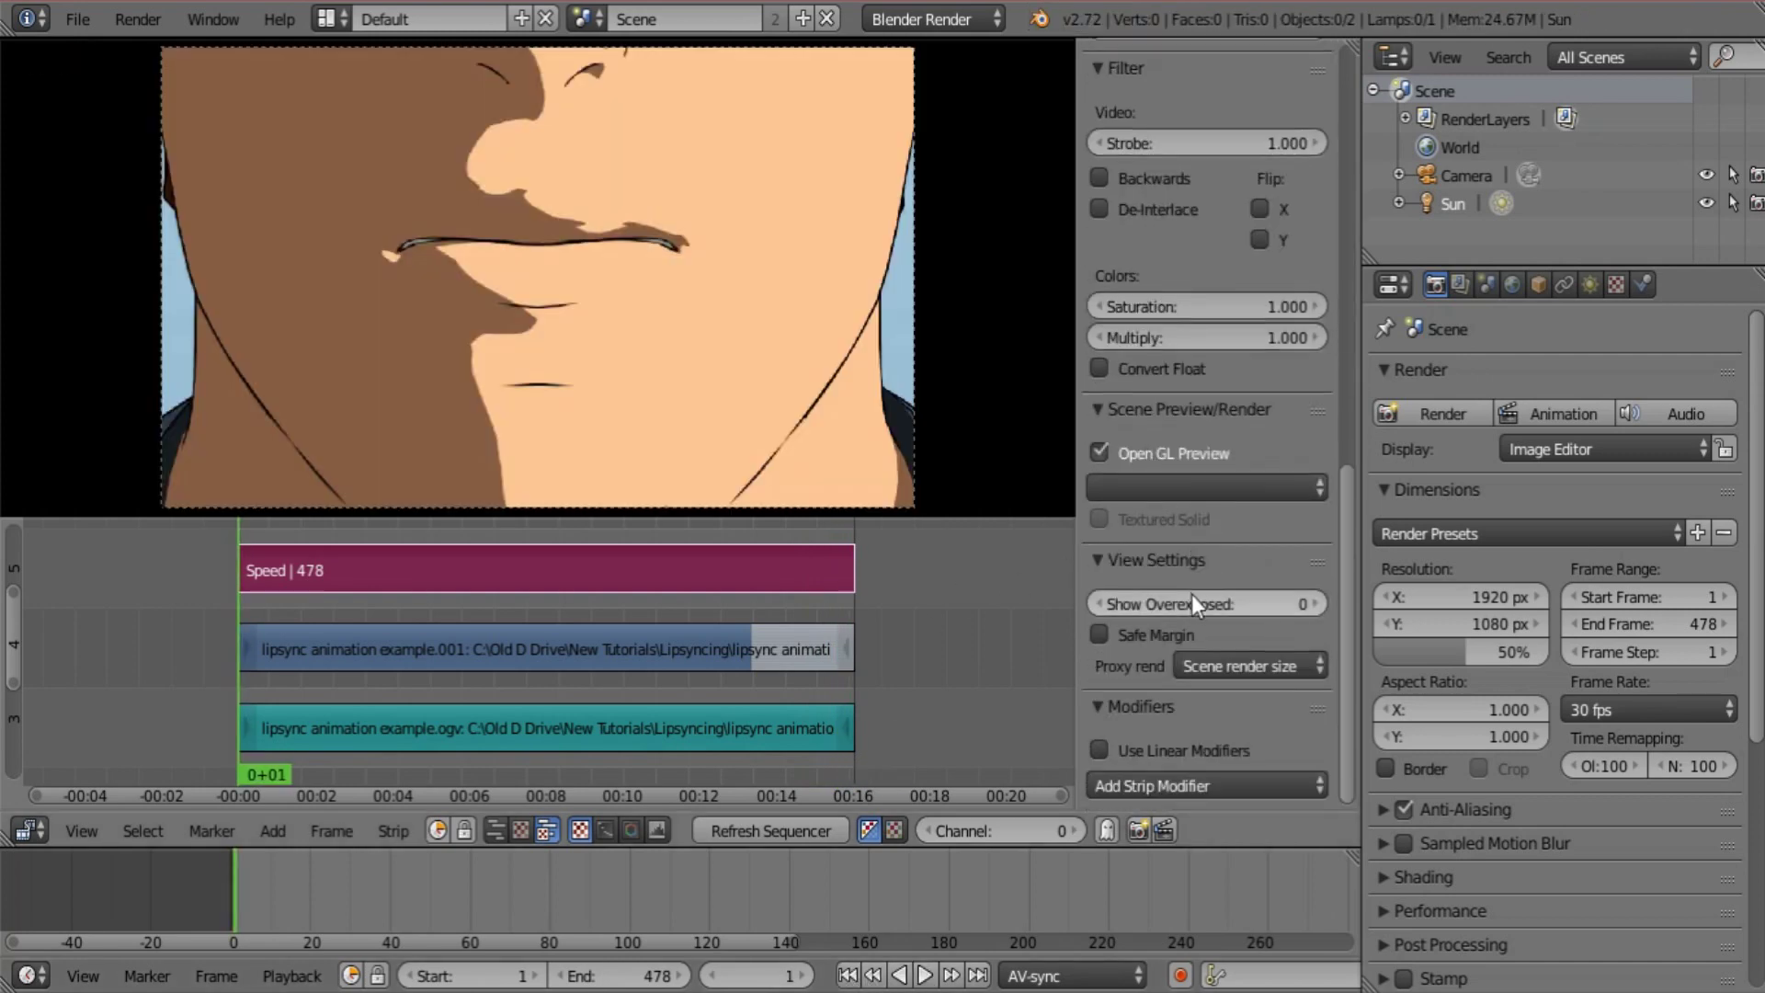
{"action": "left_click", "coordinate": [1218, 664]}
{"action": "left_click", "coordinate": [1243, 575]}
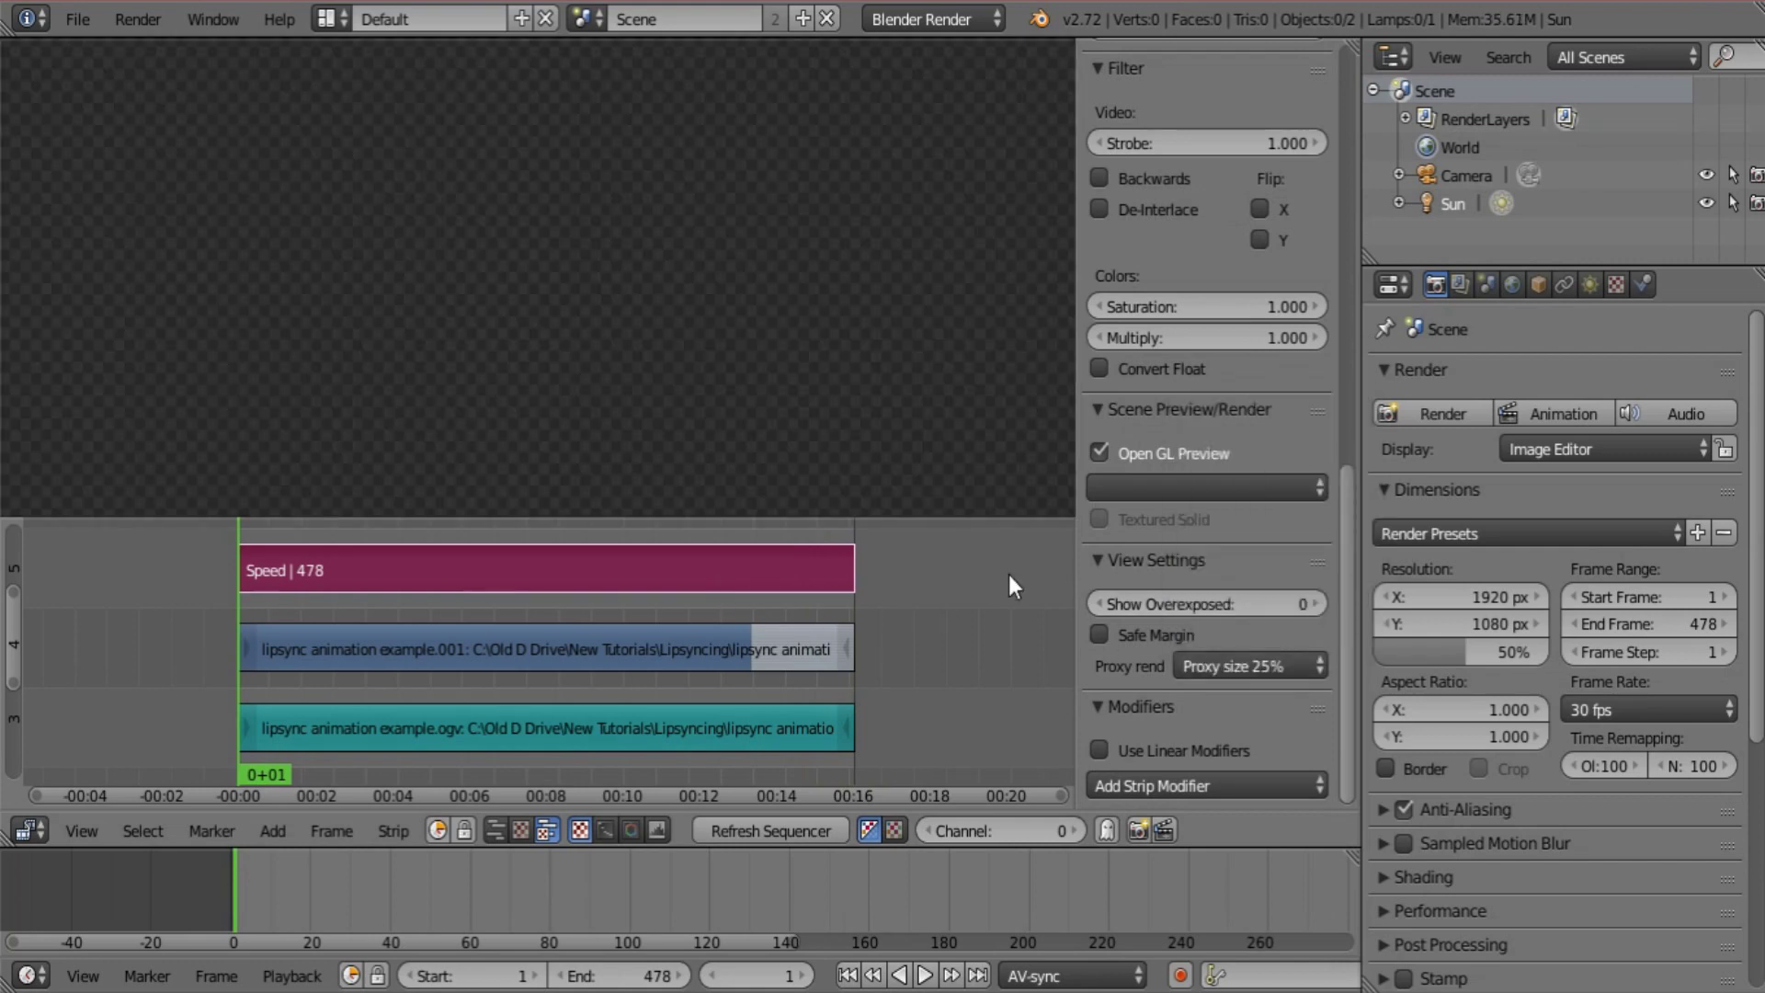
Enable Proxy / Timecode for the movie strip, with the custom proxy directory option turned off
{"action": "scroll", "coordinate": [1302, 644], "scroll_direction": "up", "scroll_amount": 12}
{"action": "scroll", "coordinate": [1302, 645], "scroll_direction": "up", "scroll_amount": 6}
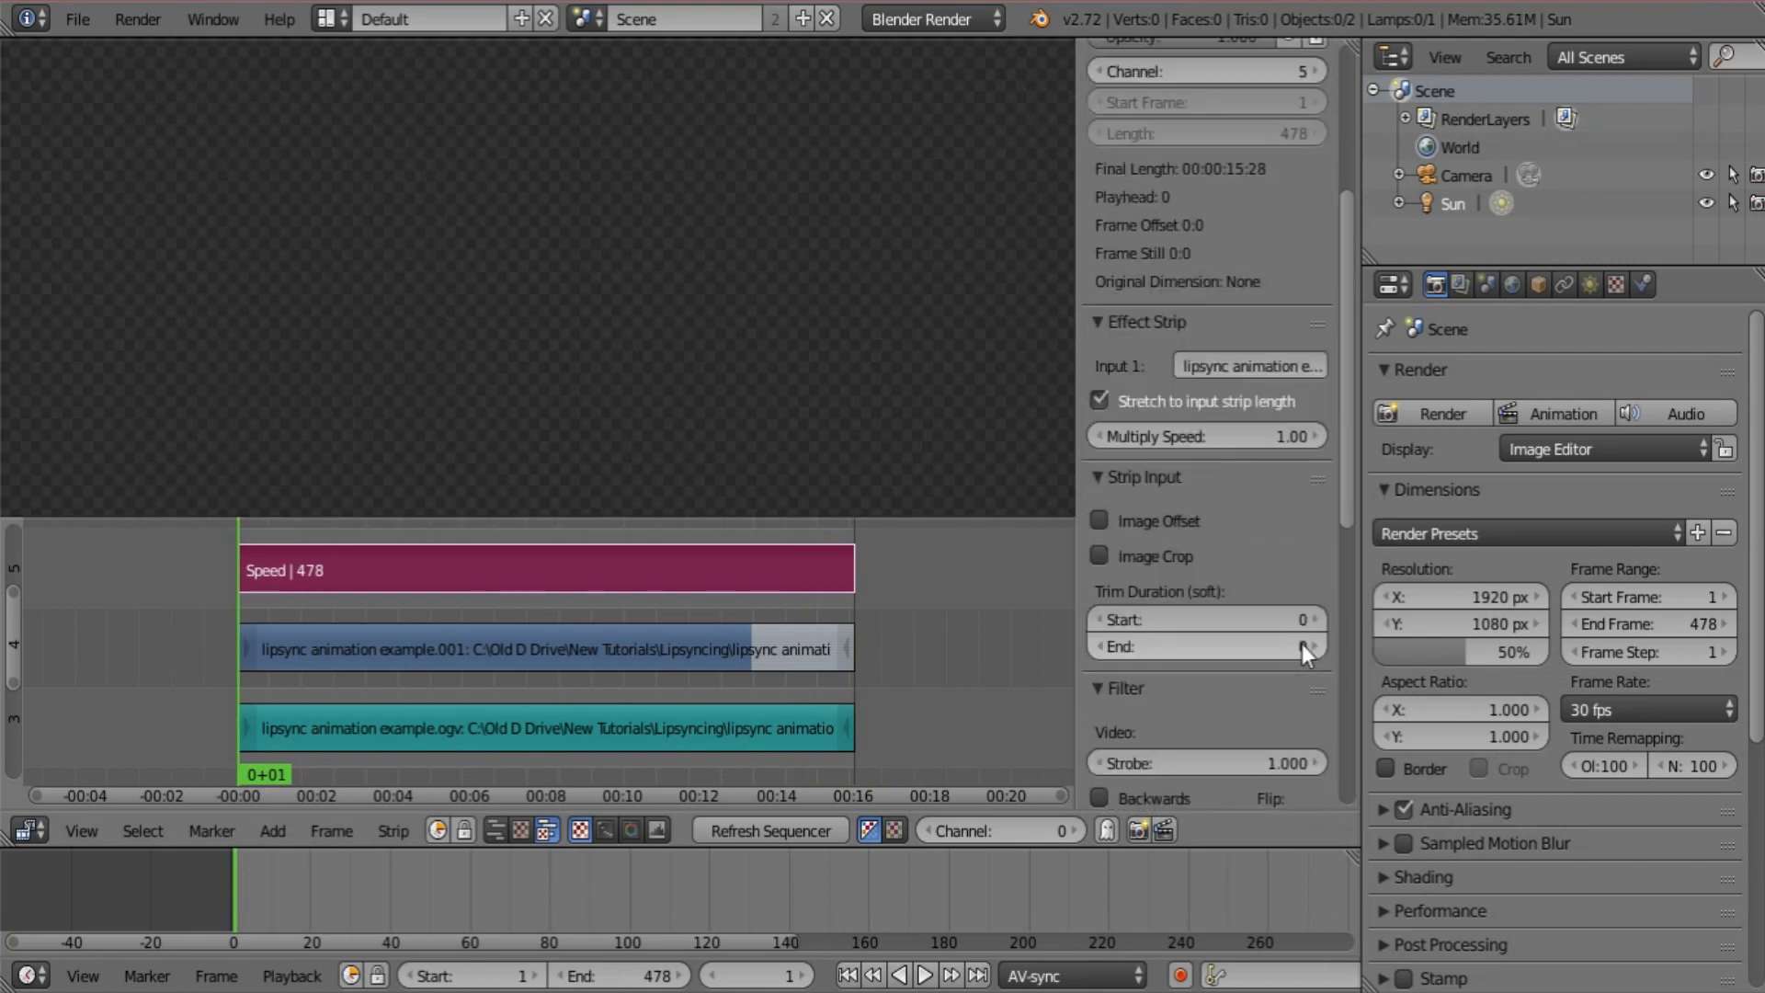
{"action": "scroll", "coordinate": [1303, 644], "scroll_direction": "down", "scroll_amount": 10}
{"action": "scroll", "coordinate": [1302, 644], "scroll_direction": "down", "scroll_amount": 7}
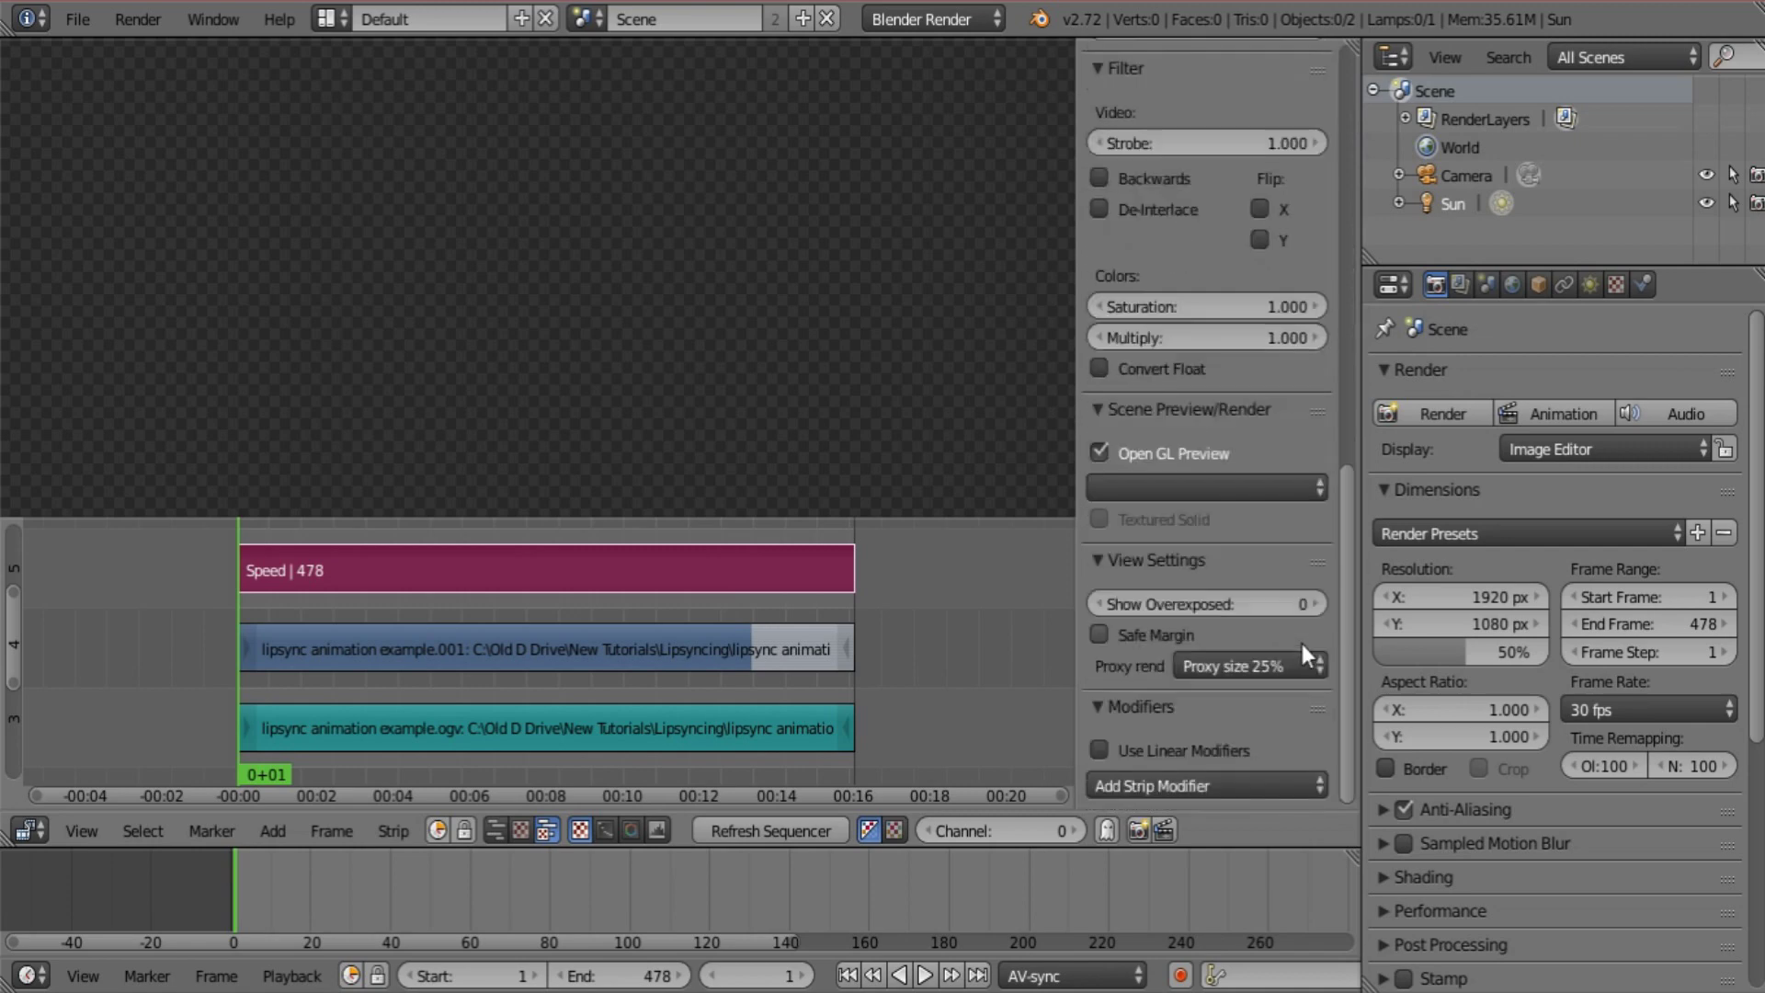
{"action": "scroll", "coordinate": [1287, 677], "scroll_direction": "up", "scroll_amount": 3}
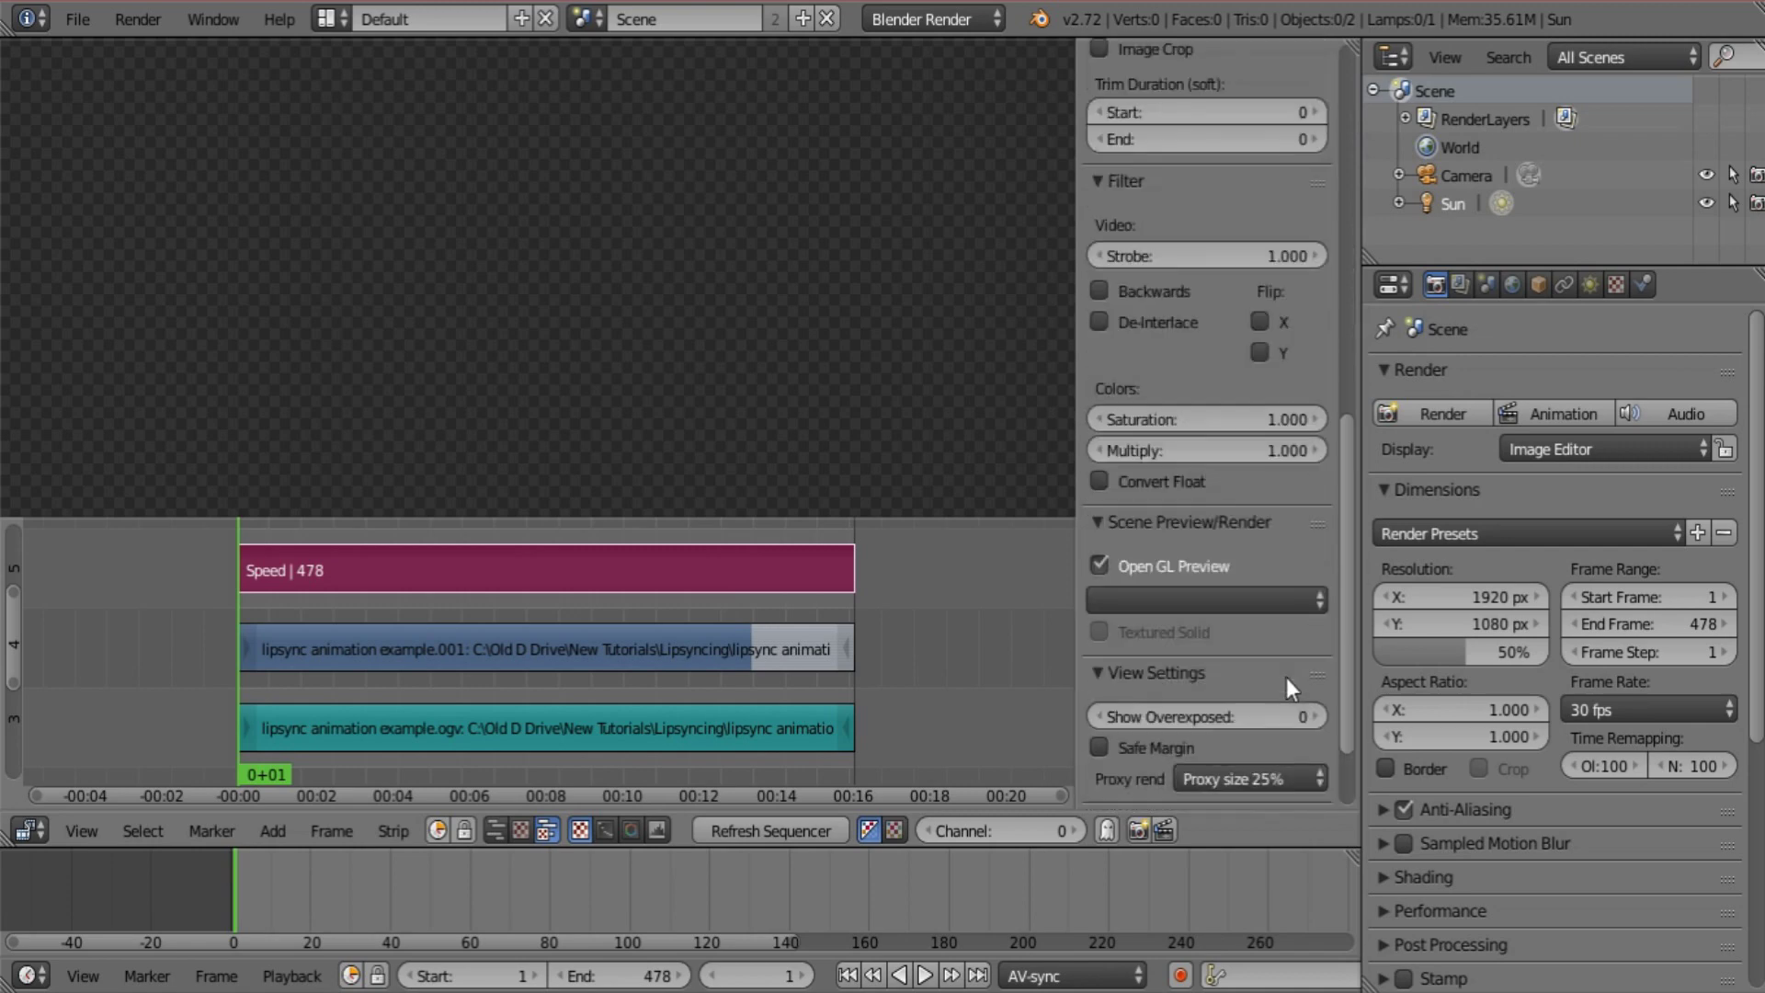
{"action": "left_click", "coordinate": [639, 639]}
{"action": "scroll", "coordinate": [1149, 627], "scroll_direction": "down", "scroll_amount": 5}
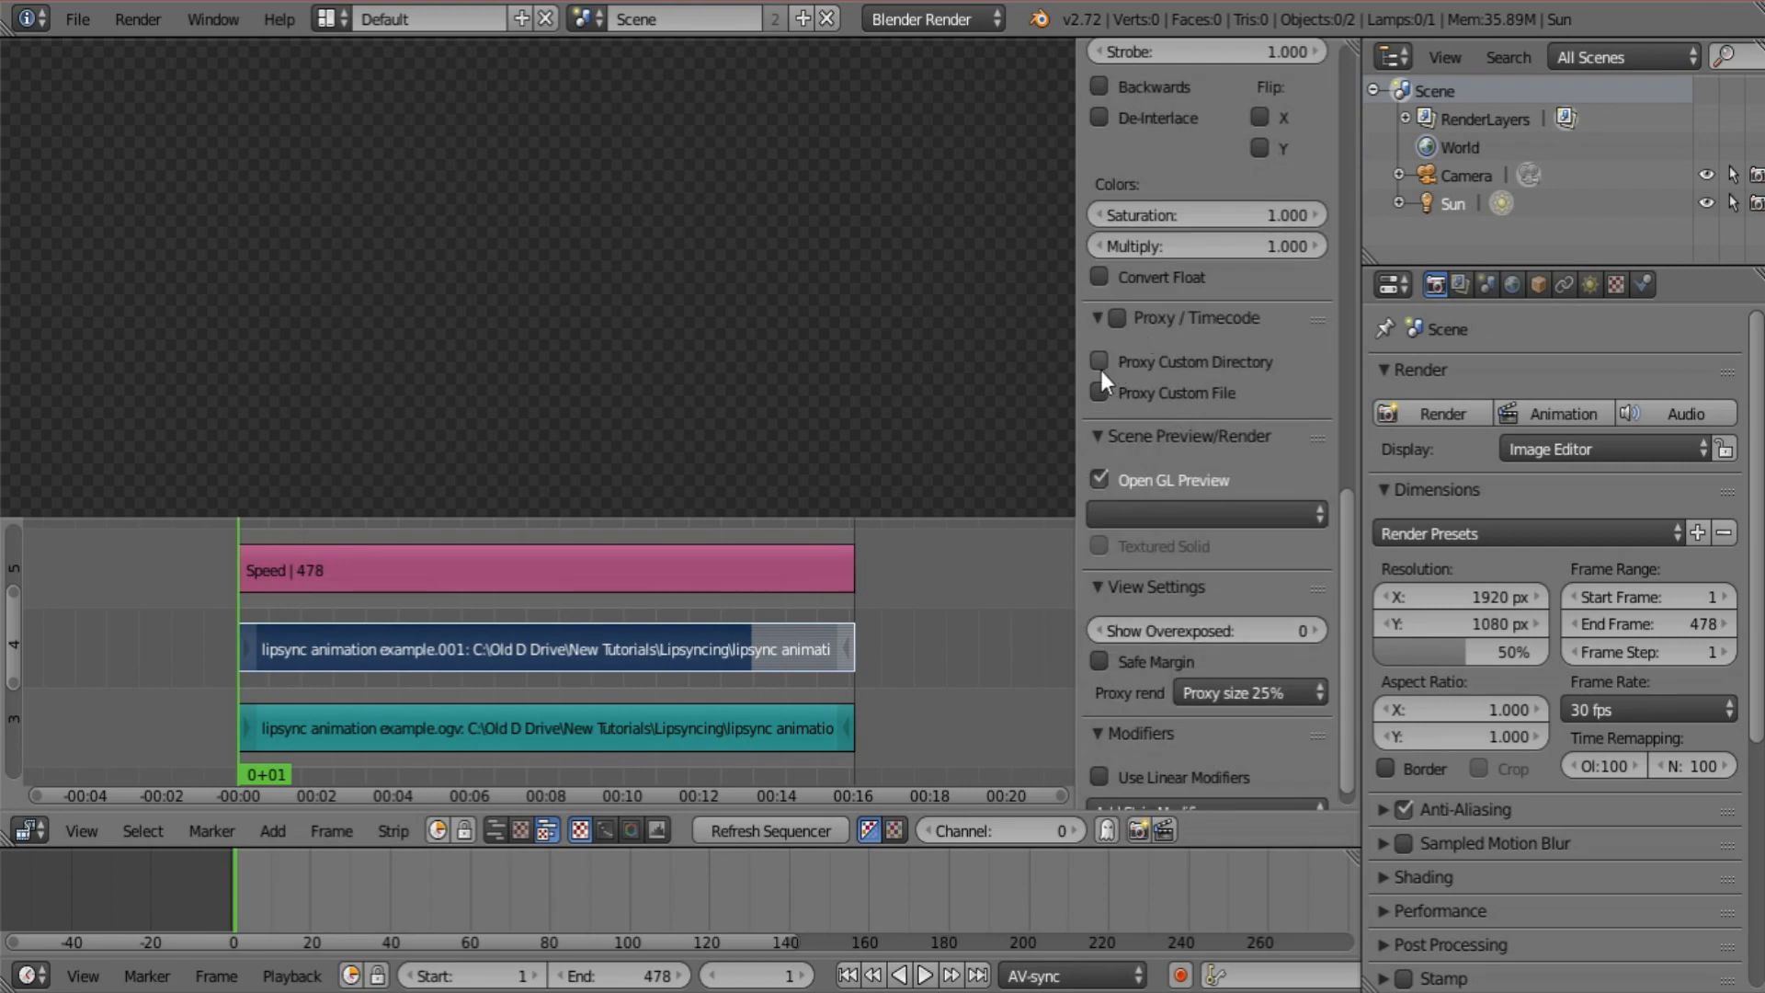
{"action": "left_click", "coordinate": [1100, 361]}
{"action": "left_click", "coordinate": [1109, 317]}
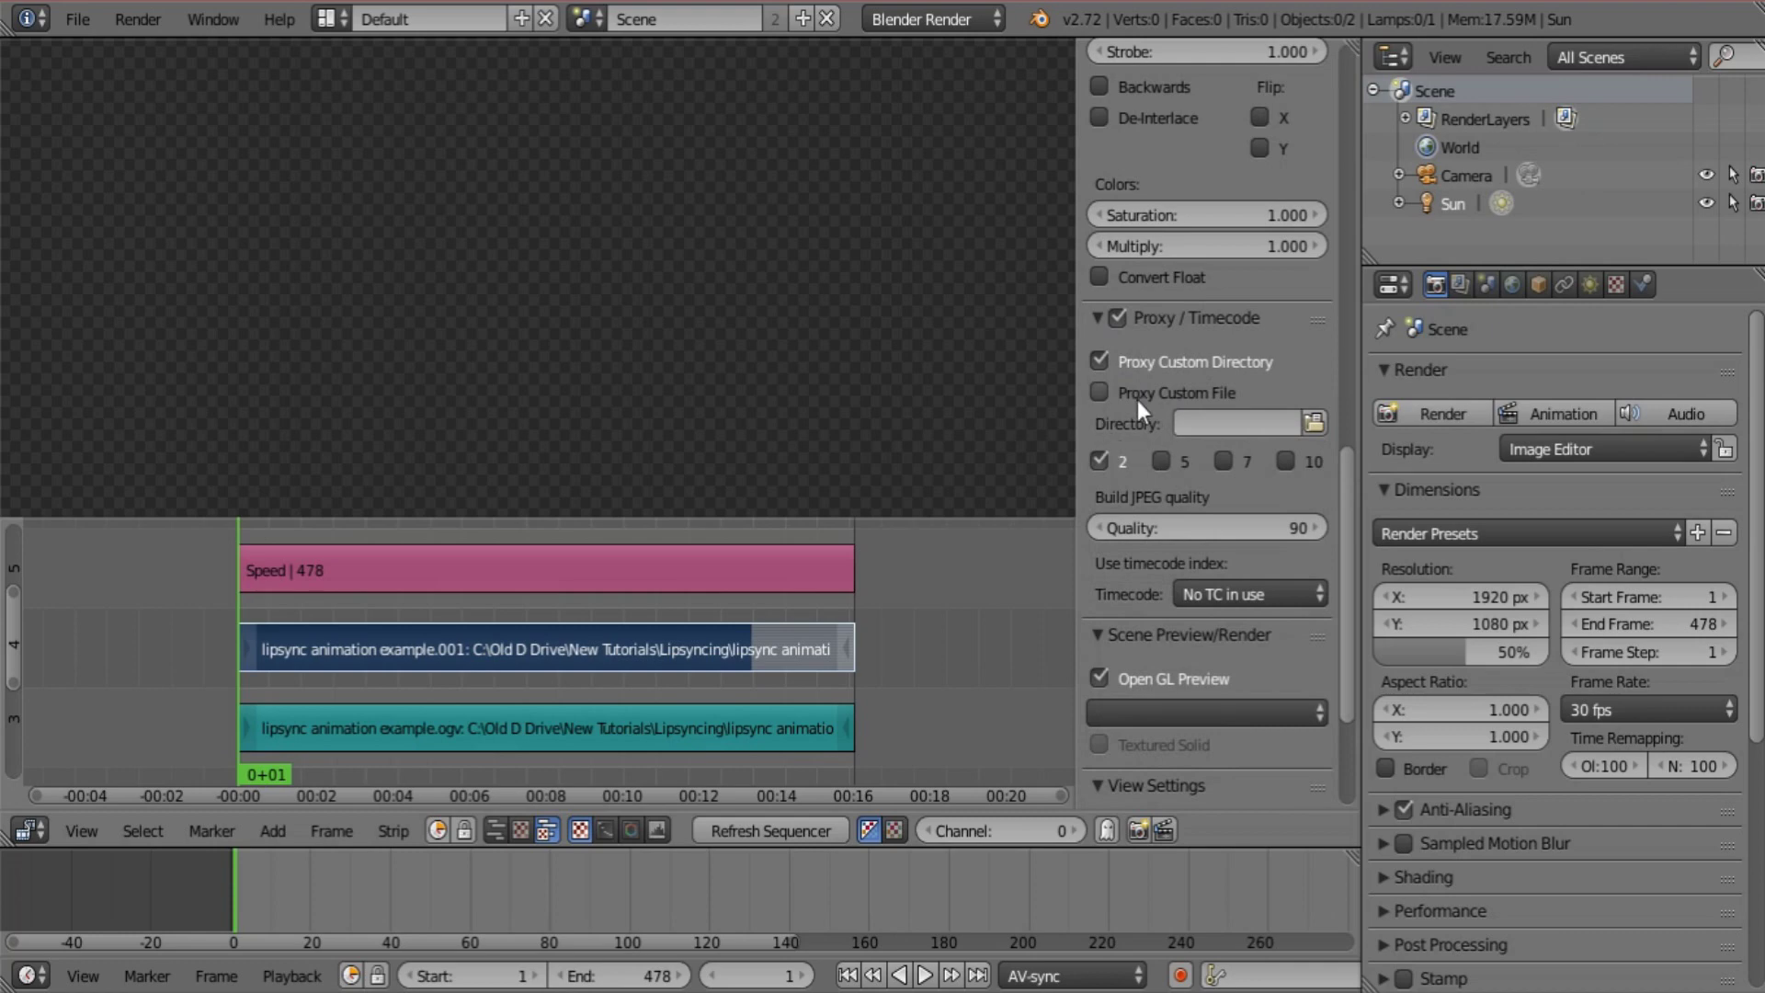
{"action": "left_click", "coordinate": [1097, 363]}
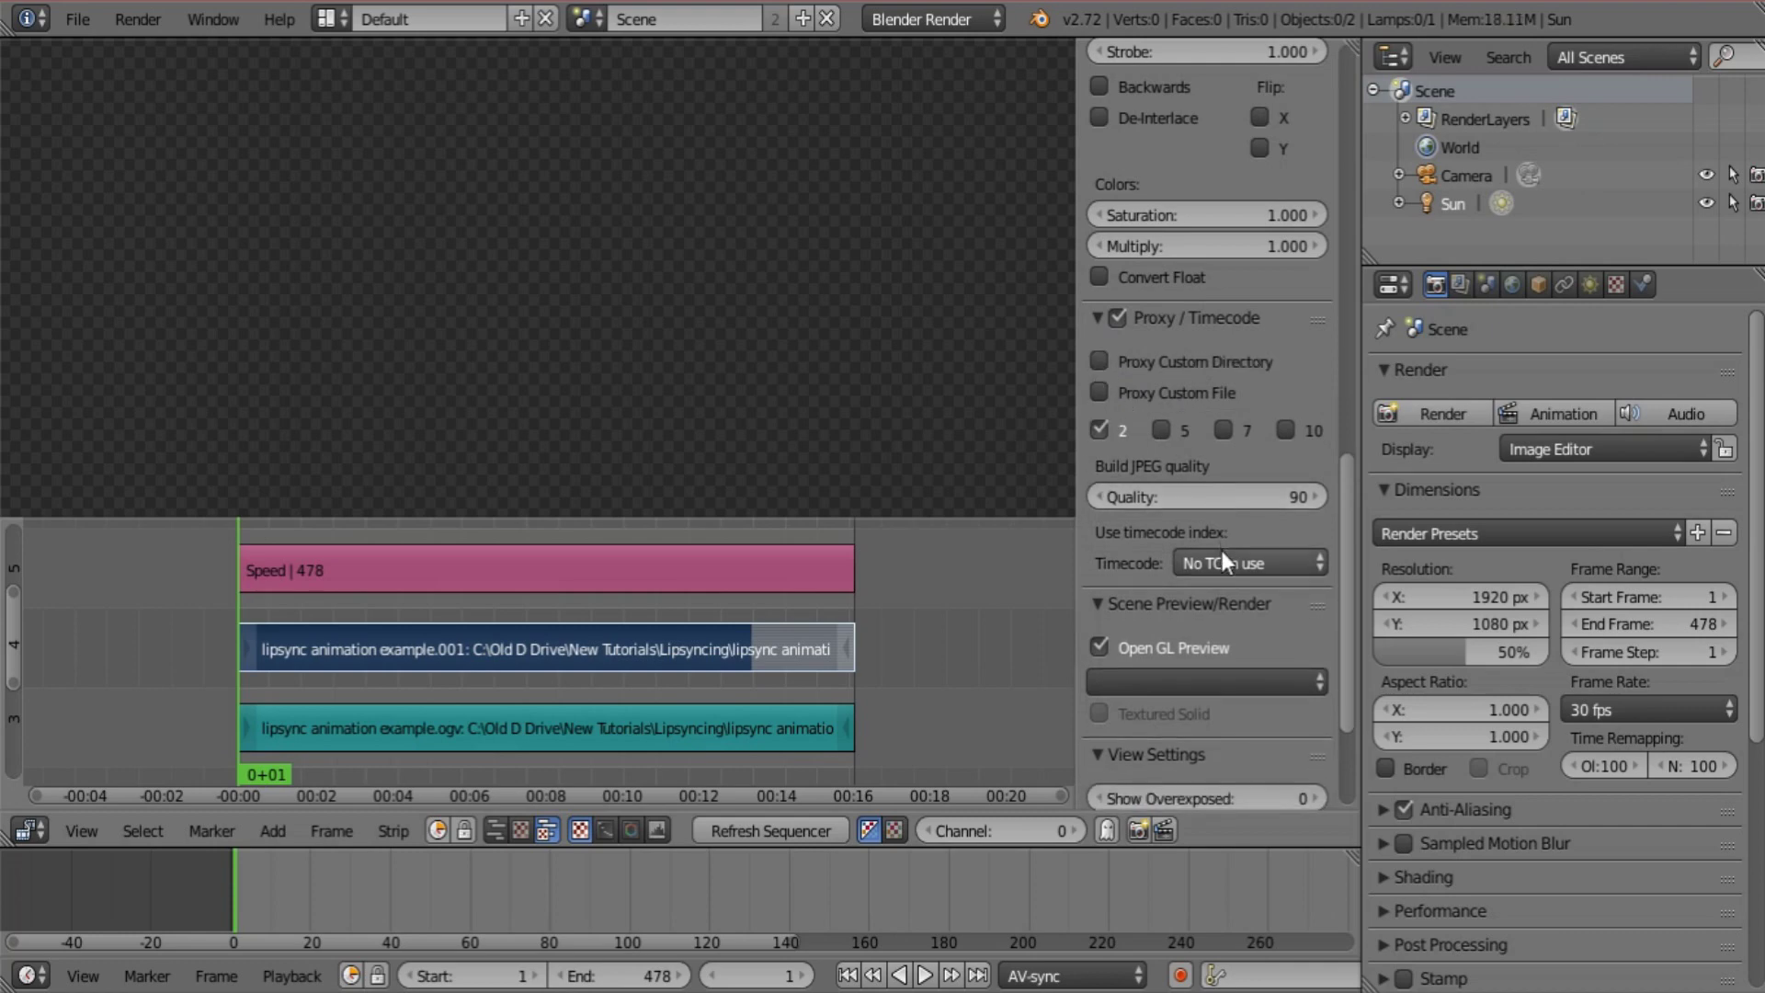
Rebuild the movie strip's proxy and timecode indices and play the sequence to check the preview speed
{"action": "scroll", "coordinate": [1222, 550], "scroll_direction": "down", "scroll_amount": 2}
{"action": "scroll", "coordinate": [1248, 568], "scroll_direction": "down", "scroll_amount": 2}
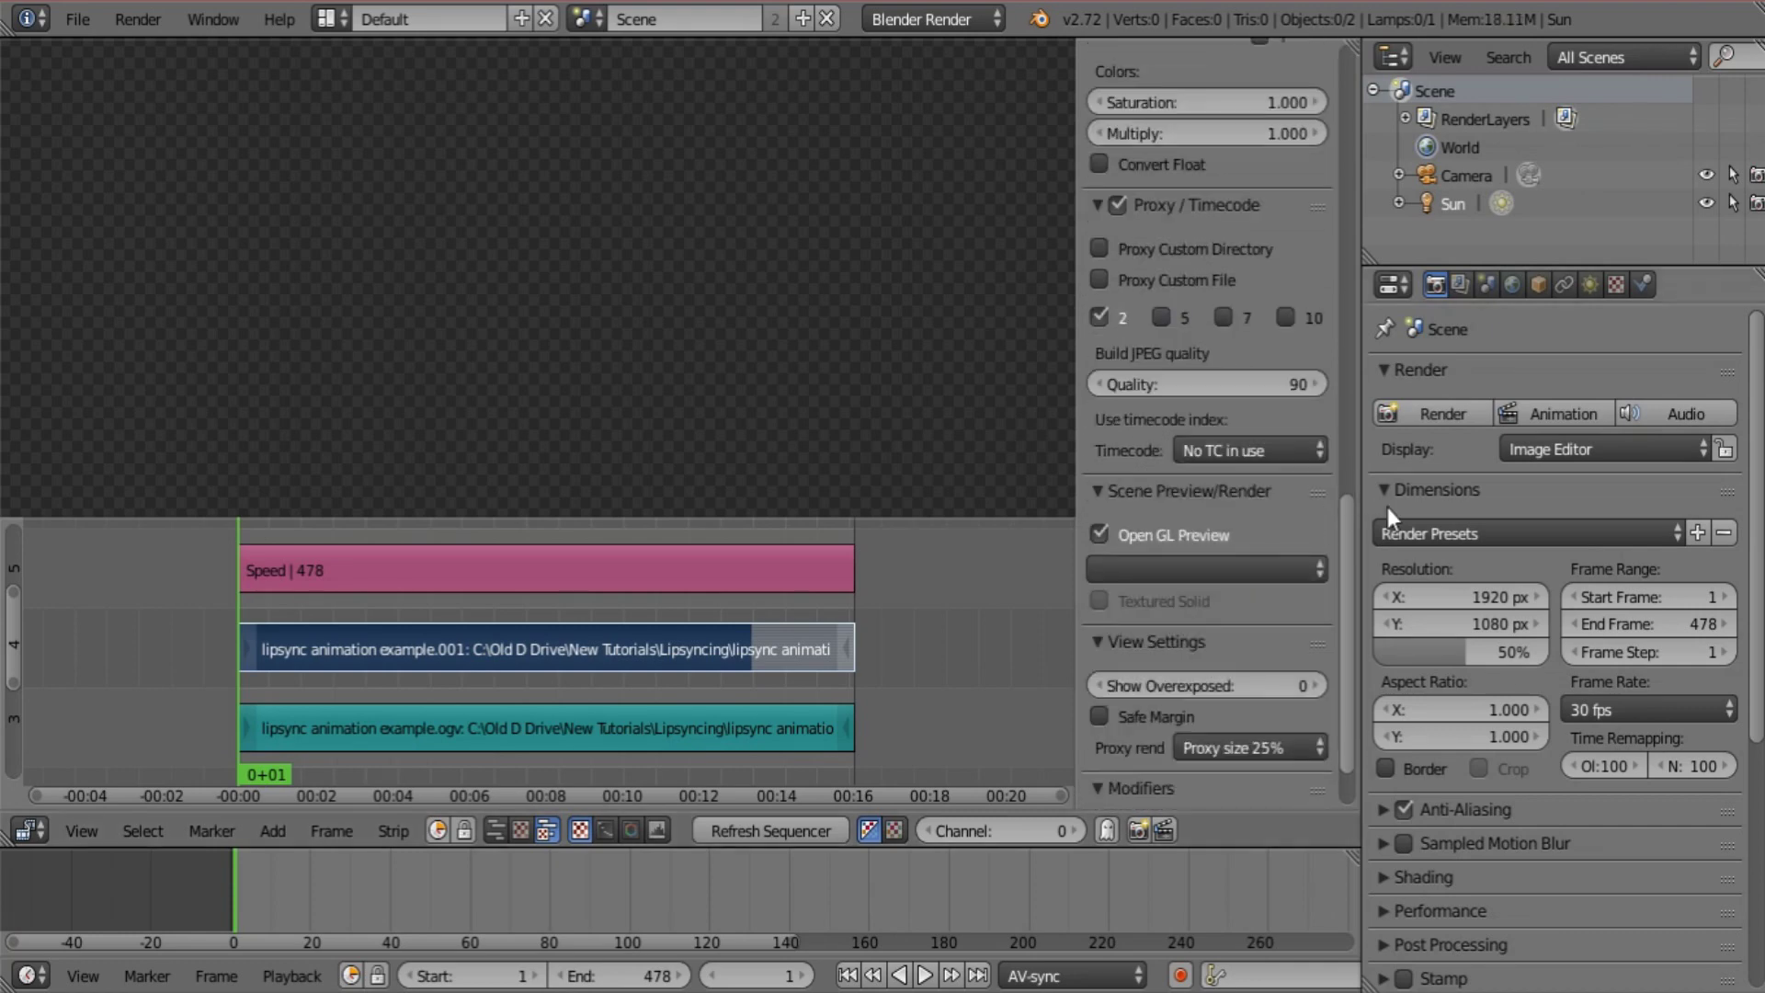
{"action": "scroll", "coordinate": [1264, 604], "scroll_direction": "down", "scroll_amount": 2}
{"action": "scroll", "coordinate": [1264, 604], "scroll_direction": "down", "scroll_amount": 1}
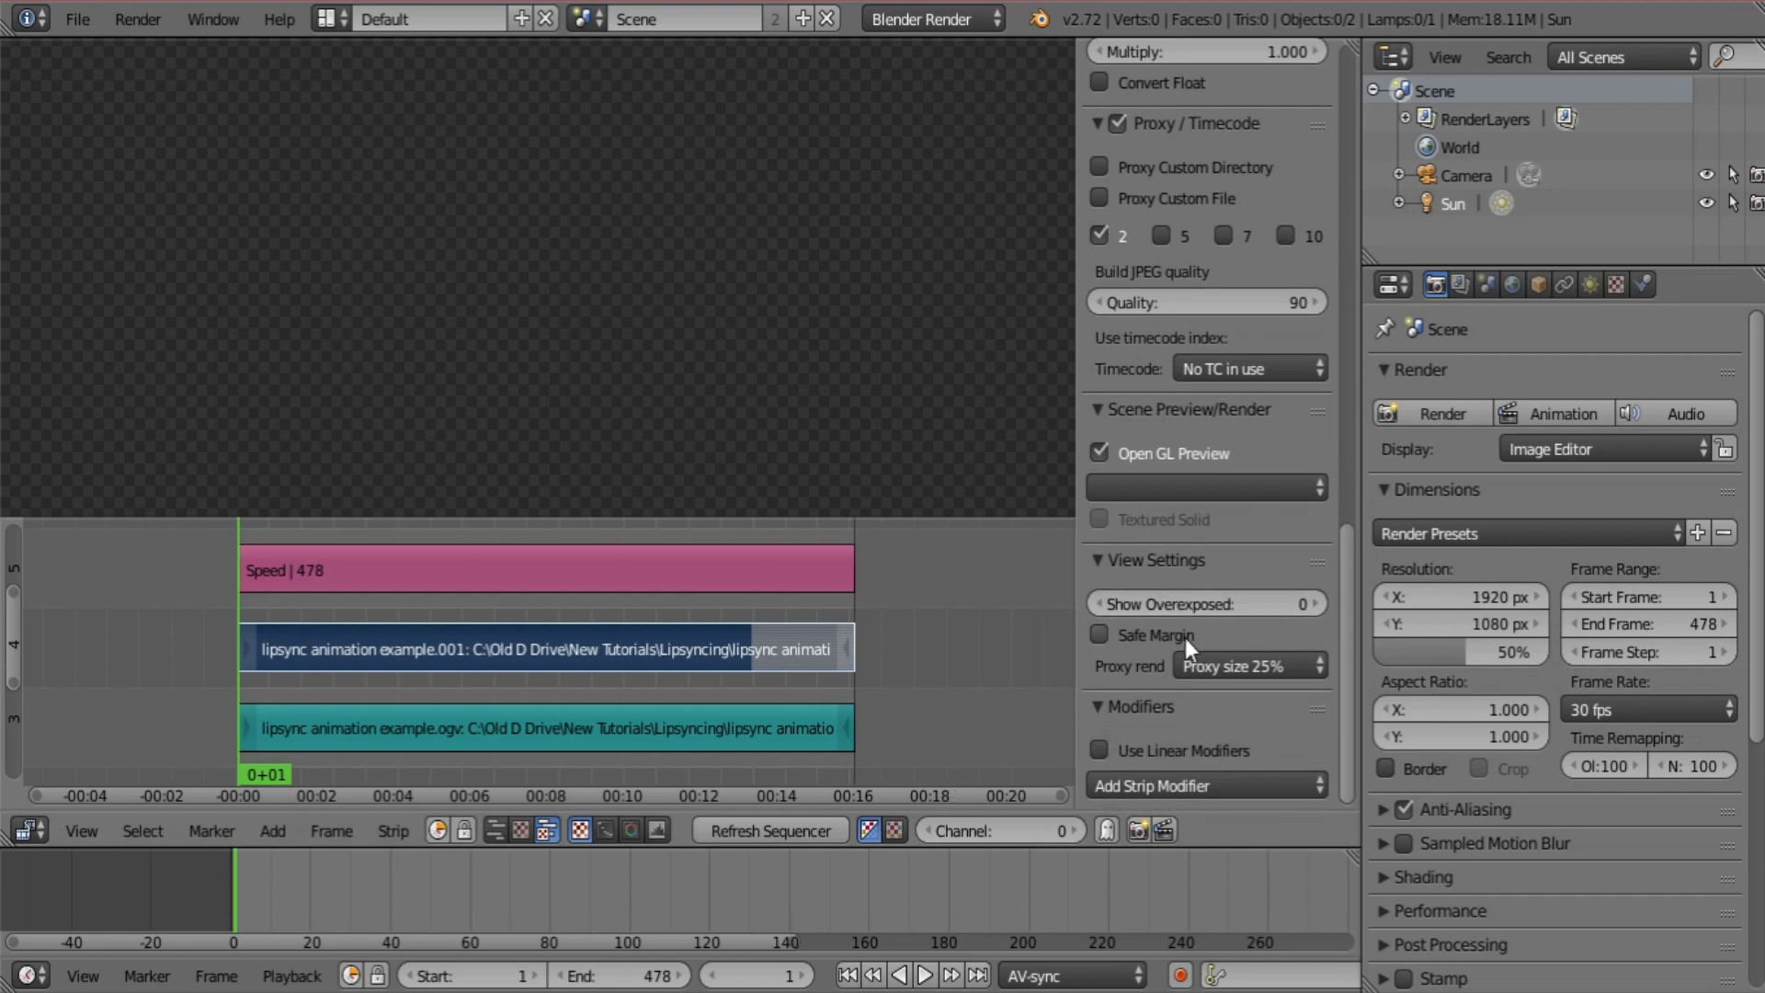
{"action": "left_click", "coordinate": [392, 831]}
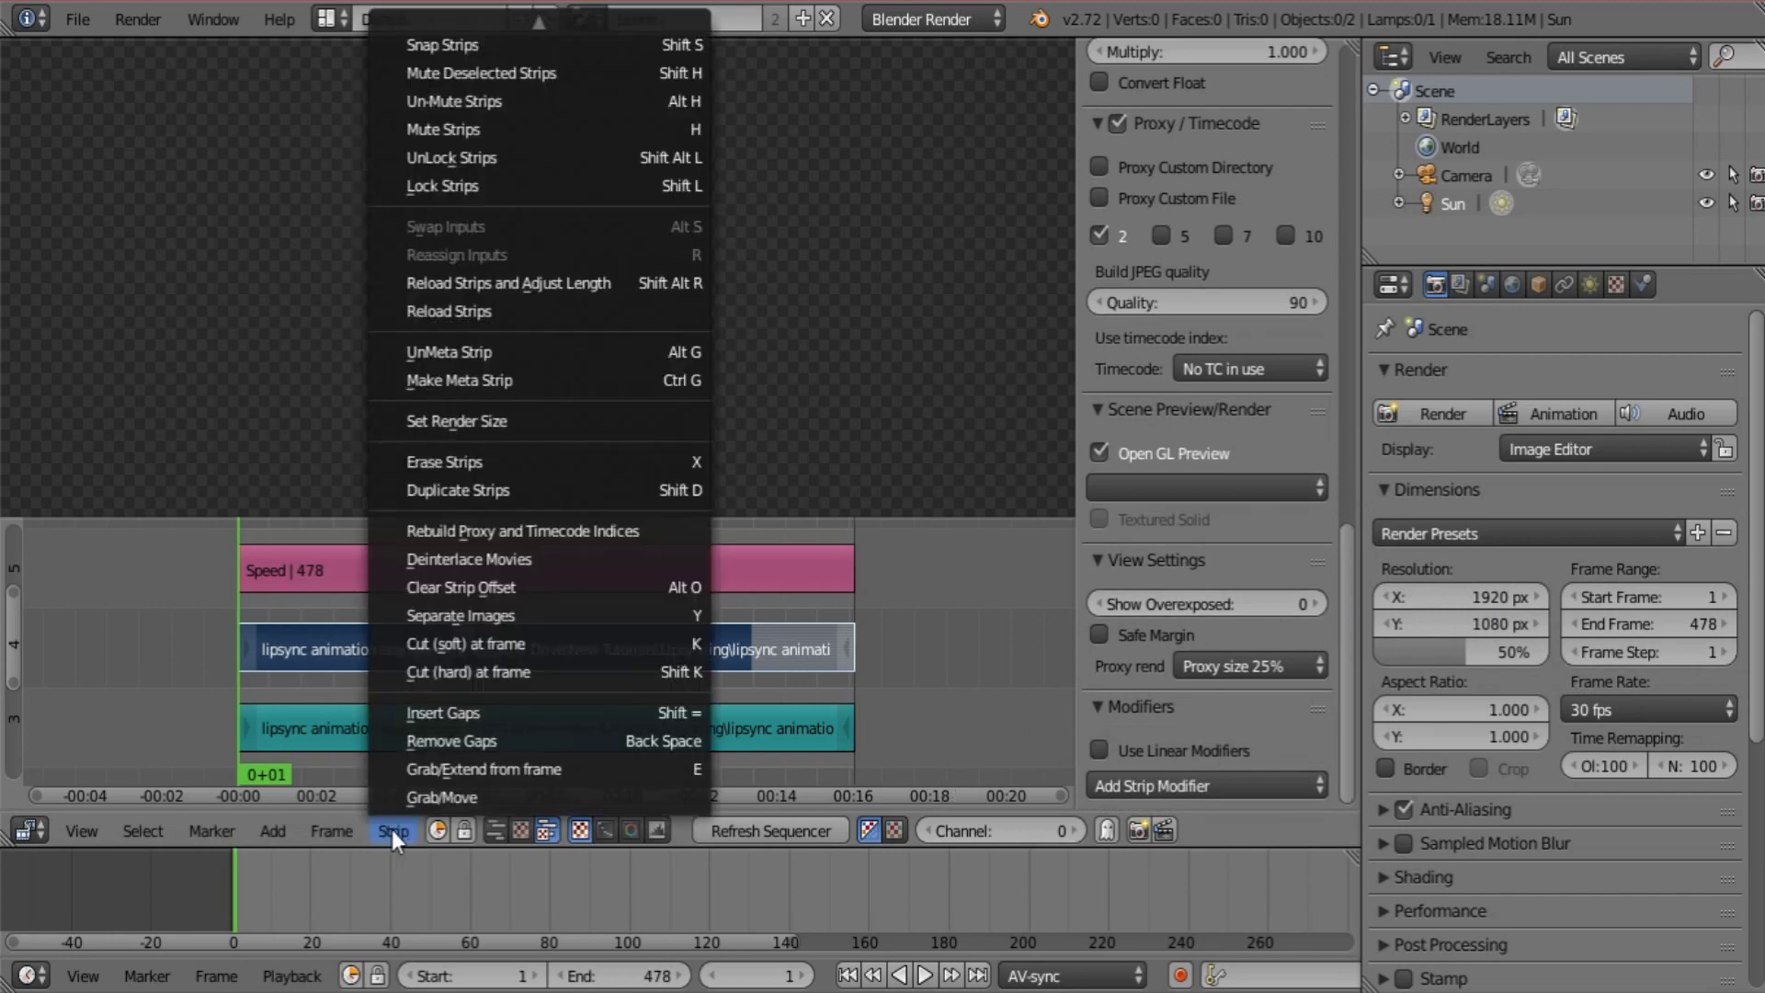
{"action": "left_click", "coordinate": [532, 531]}
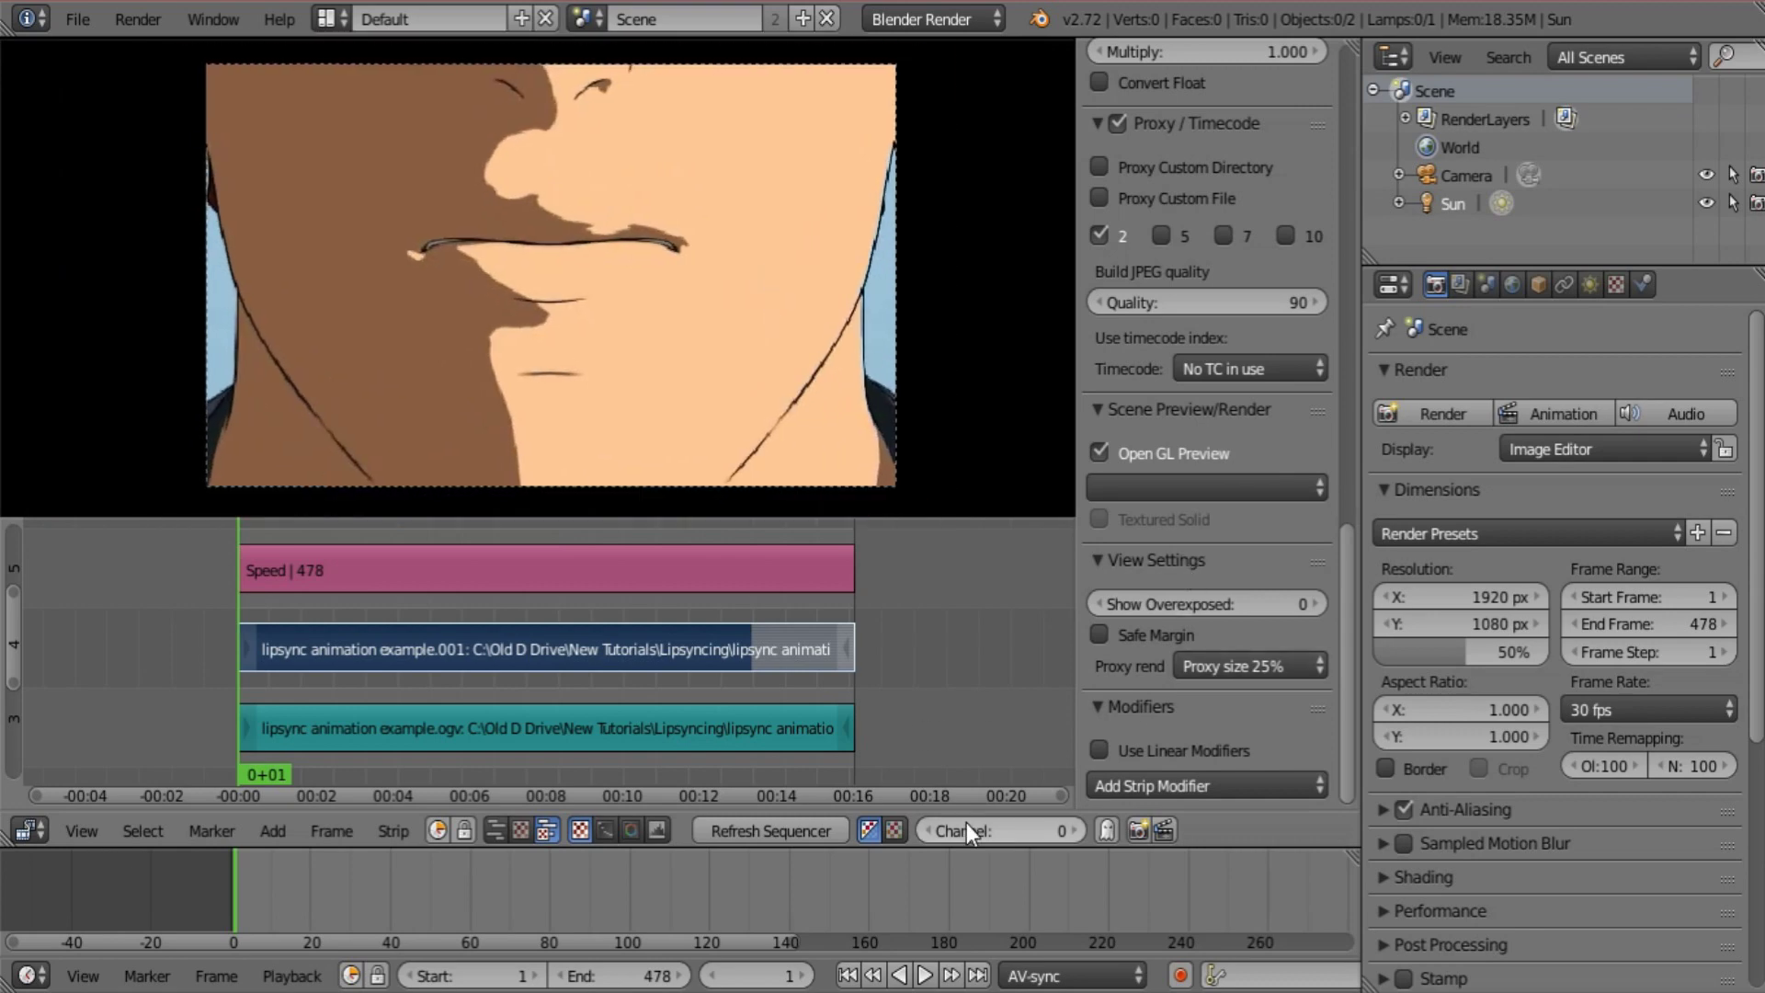
{"action": "left_click", "coordinate": [925, 977]}
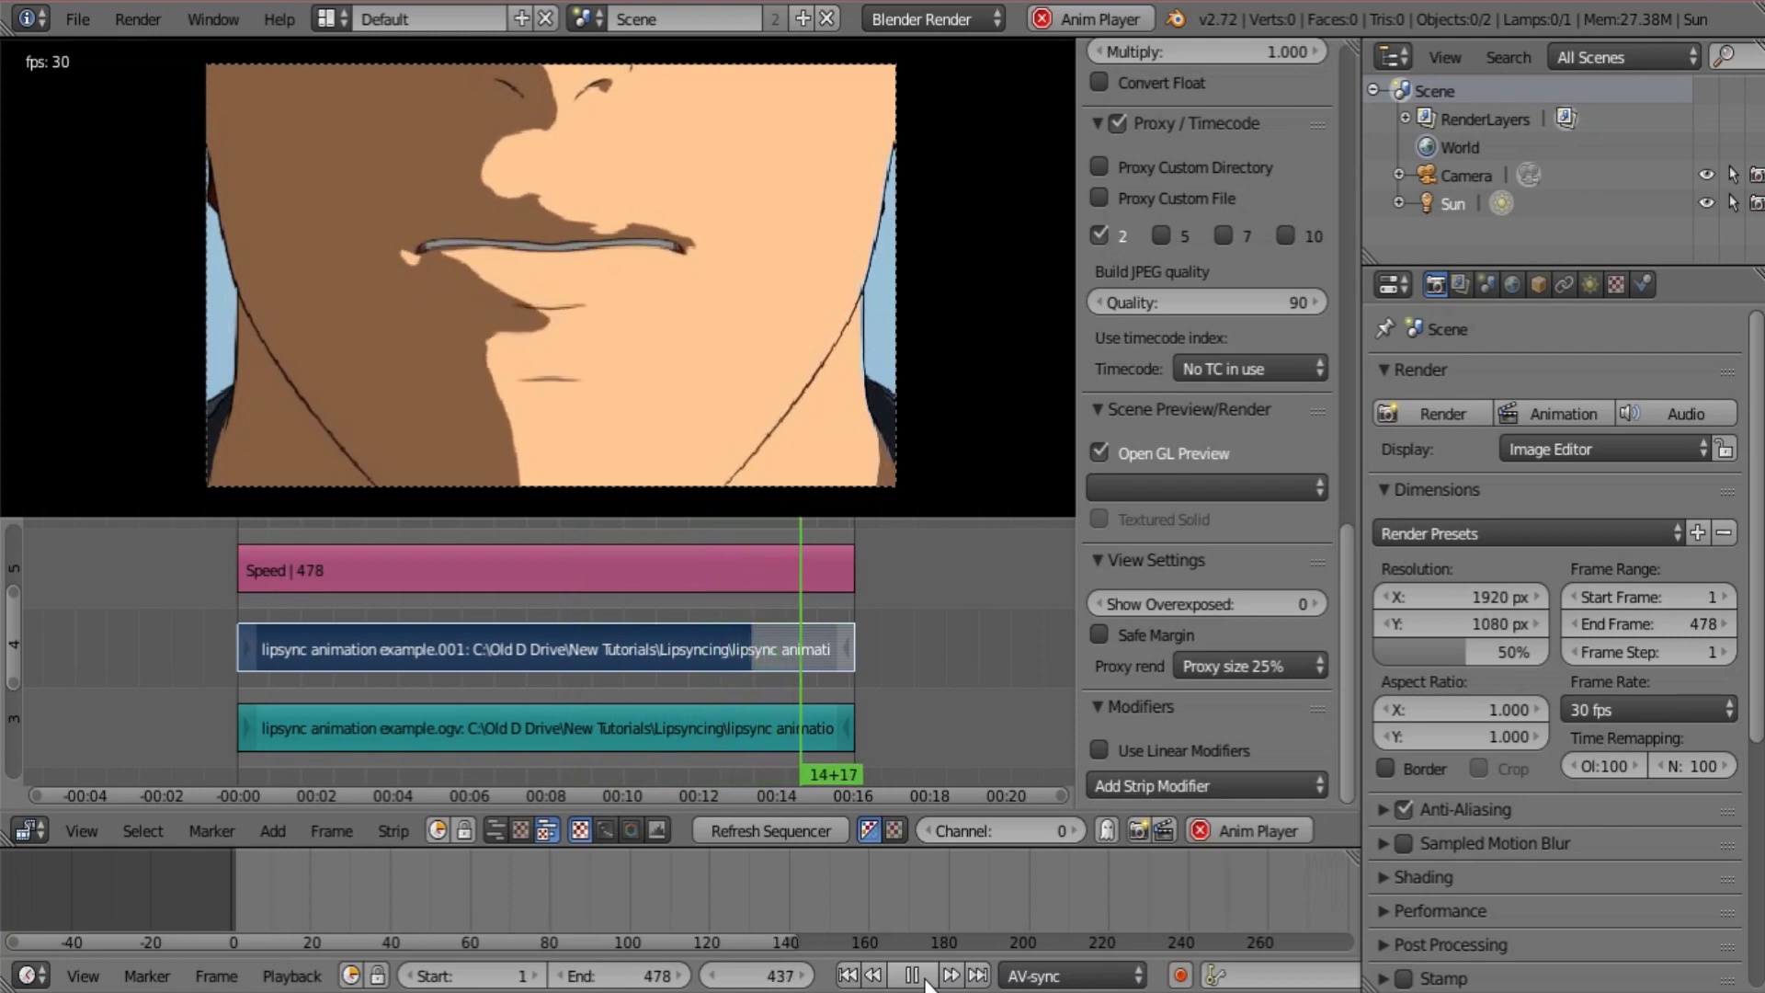
{"action": "left_click", "coordinate": [922, 979]}
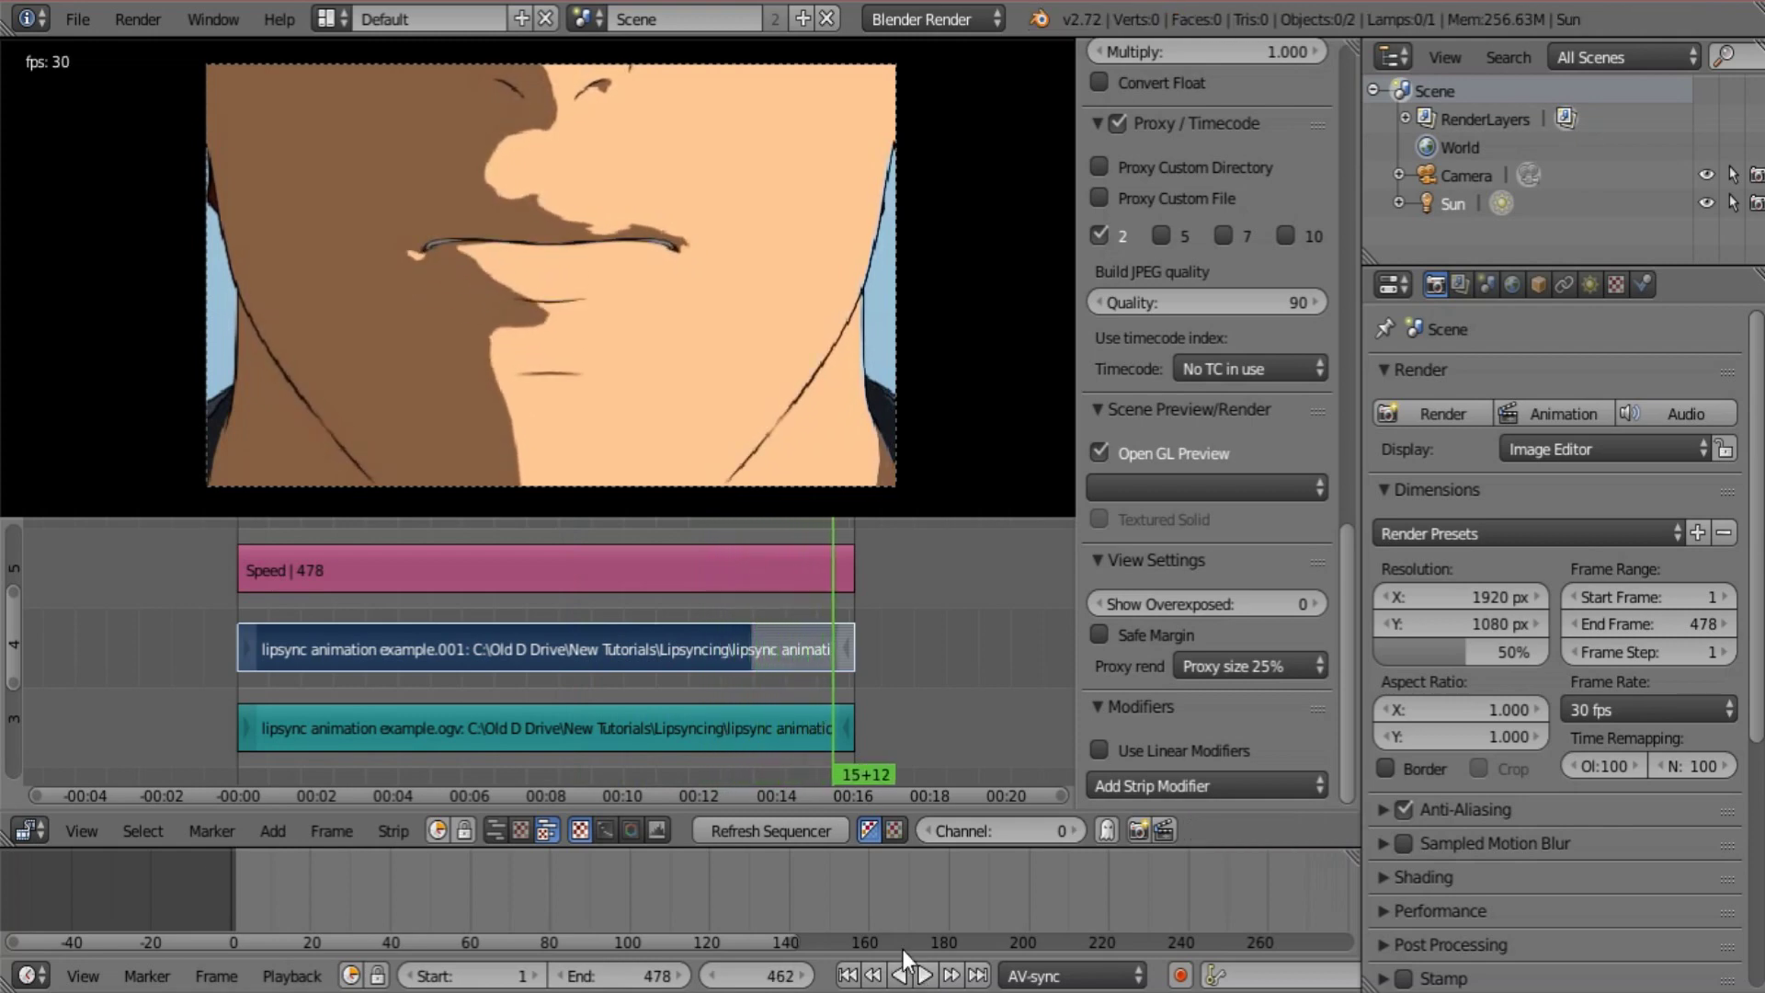